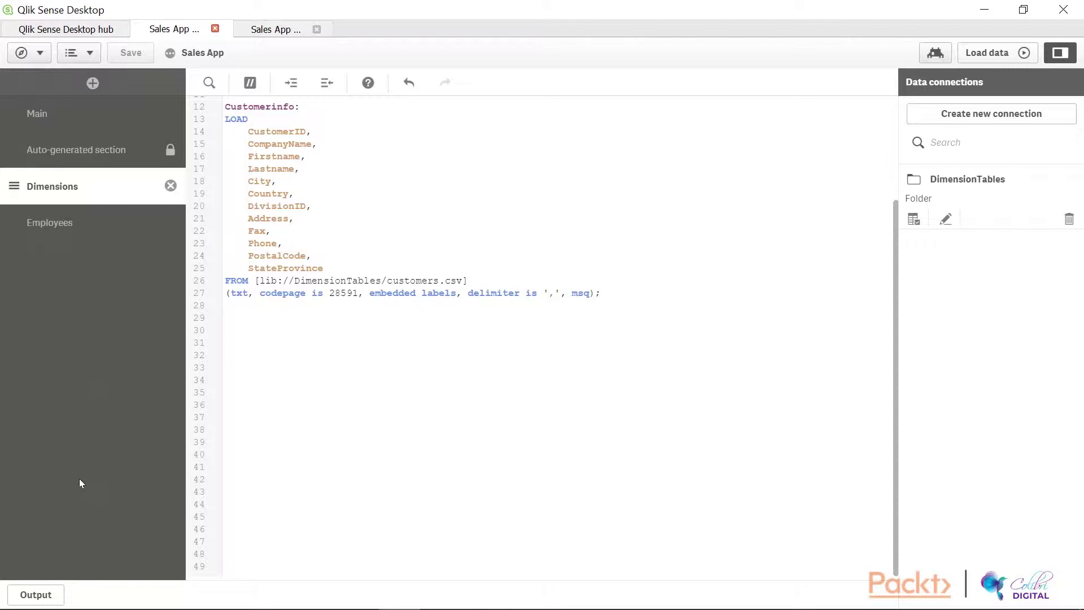
Open ODBC Data Sources (64-bit) from the system search and show the system data sources.
key("super")
type("da")
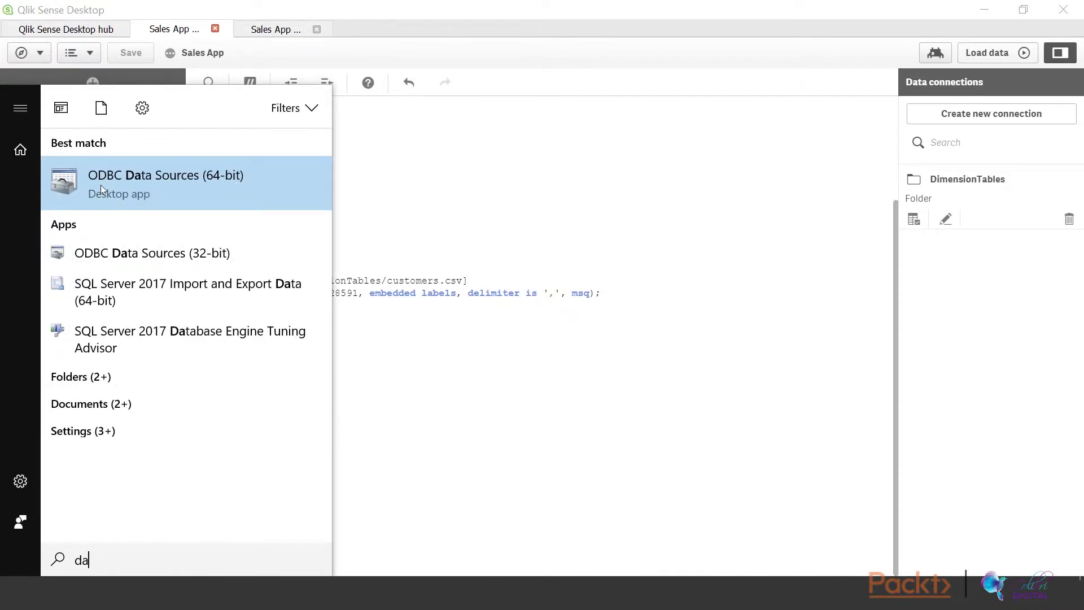
left_click(101, 185)
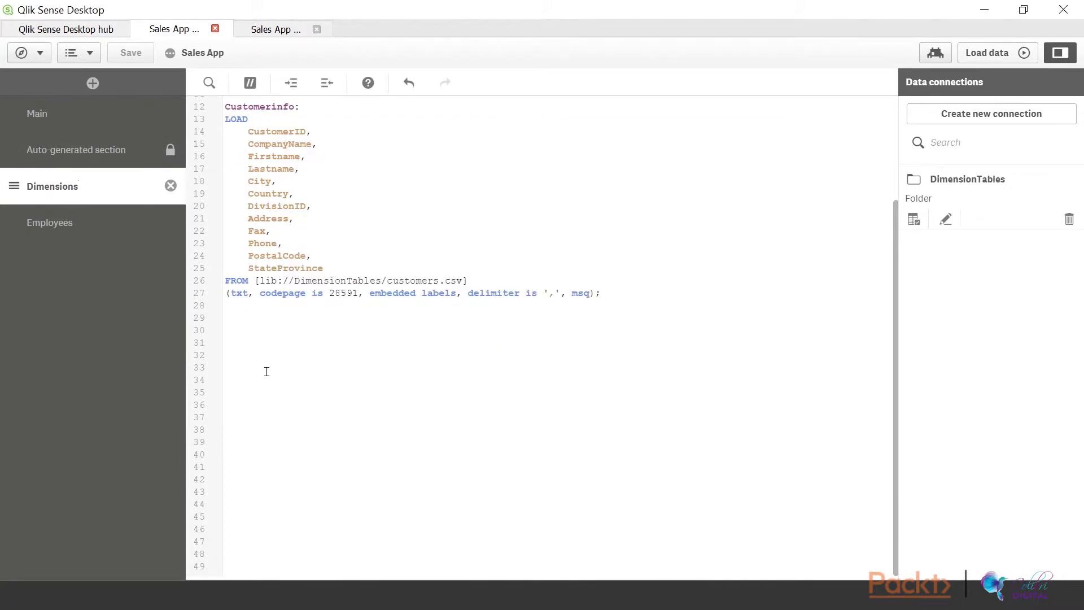
key("super")
type("da")
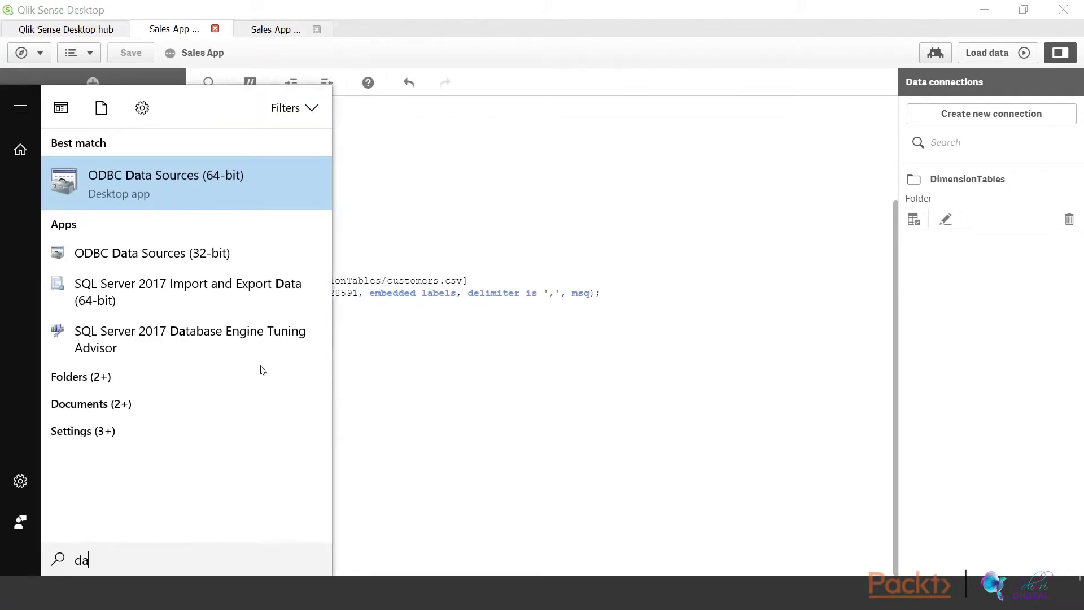
left_click(215, 175)
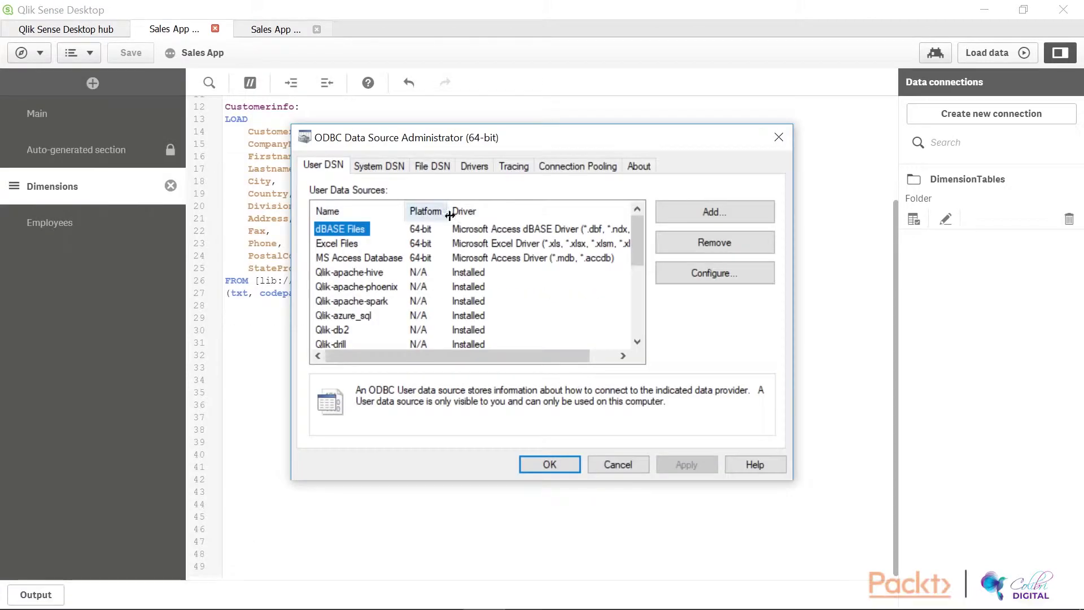
left_click(393, 172)
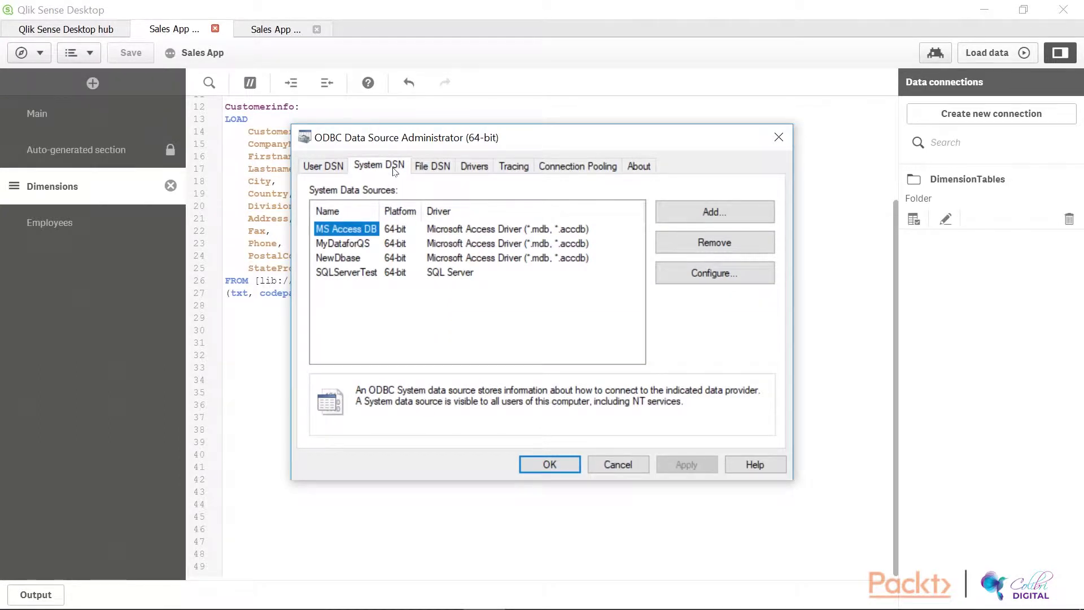
Examine the setup of the MyDataforQS system data source and leave it without making changes.
left_click(392, 244)
left_click(357, 257)
left_click(362, 244)
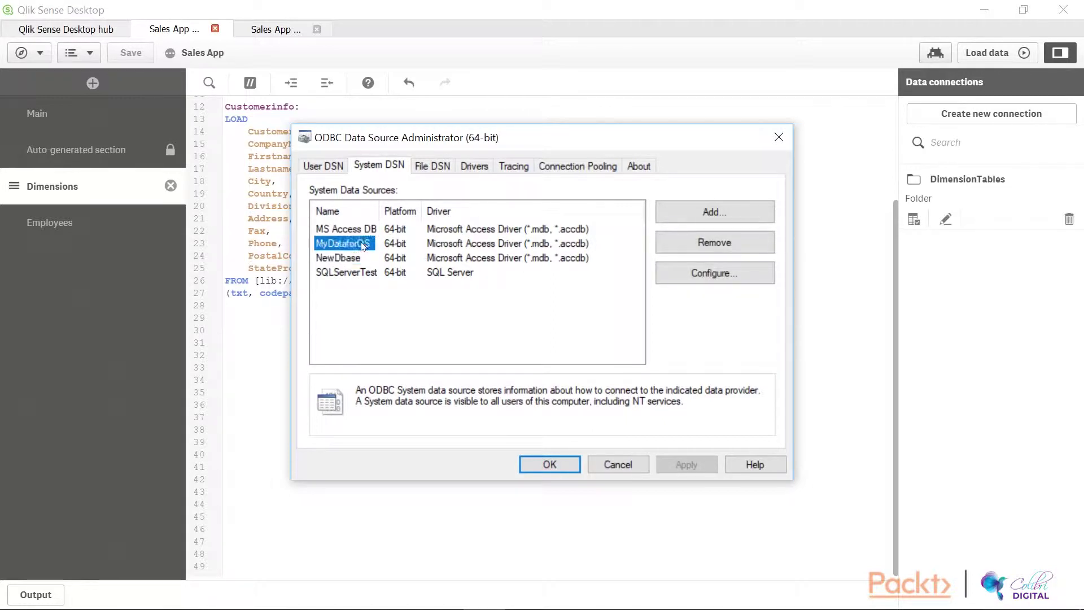
left_click(682, 275)
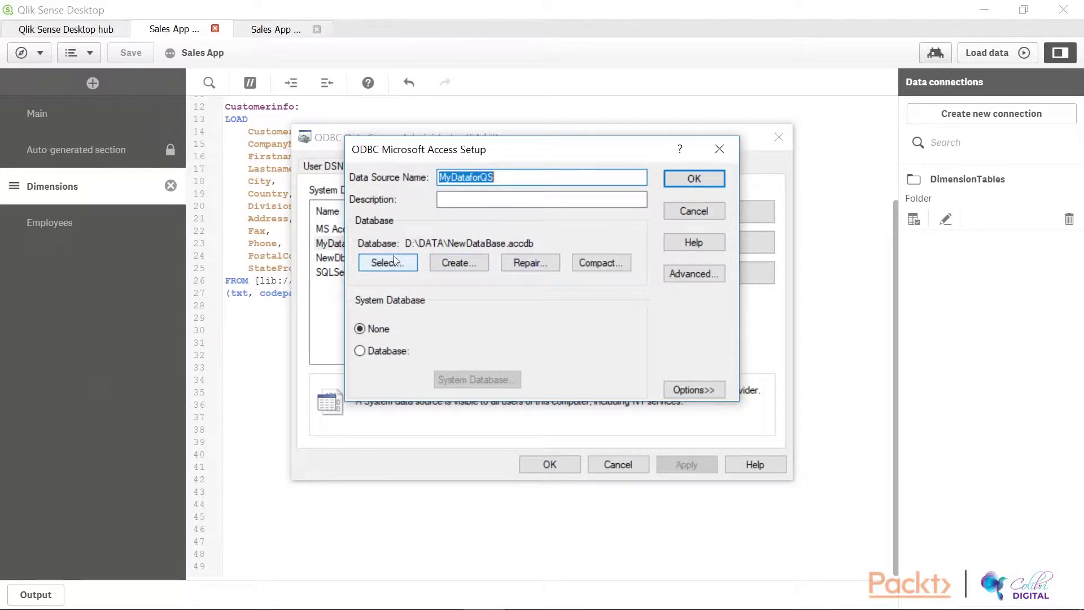
left_click(676, 204)
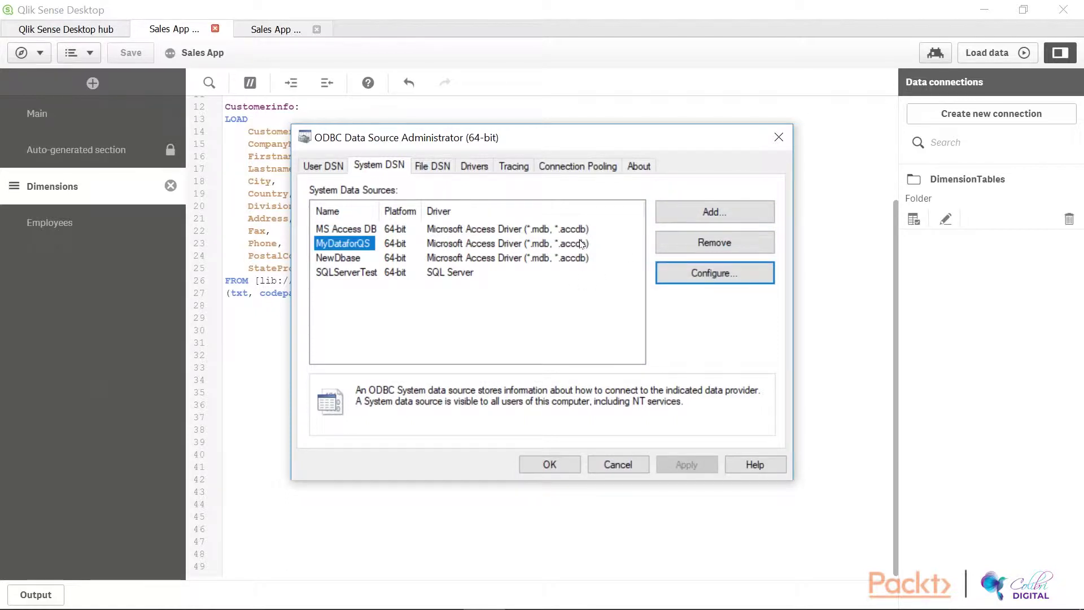
Try to add a system data source that uses the Microsoft Access Driver (*.mdb, *.accdb).
left_click(673, 212)
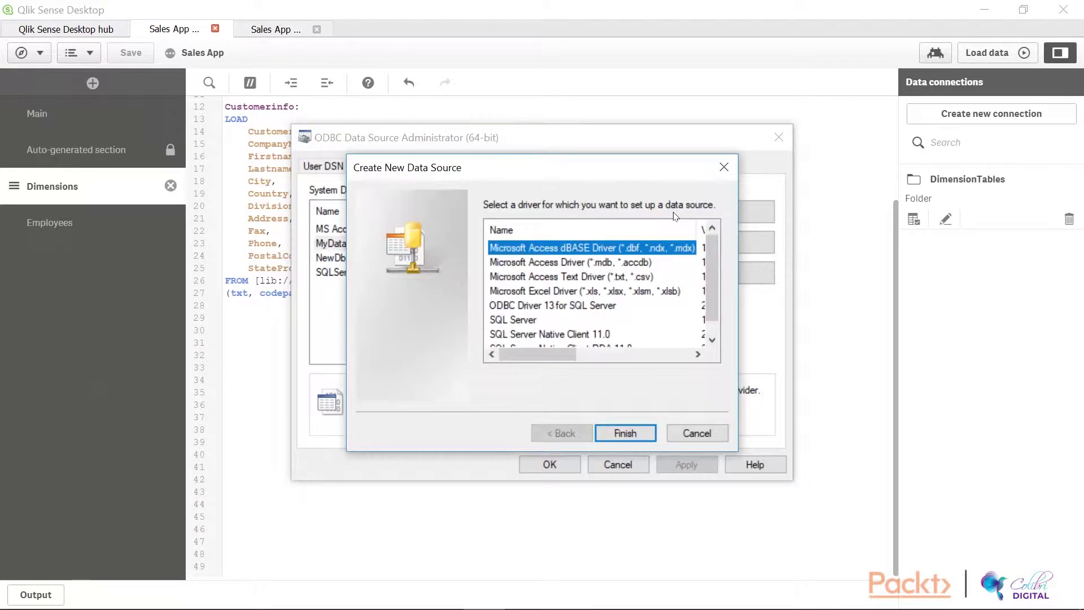
left_click(628, 262)
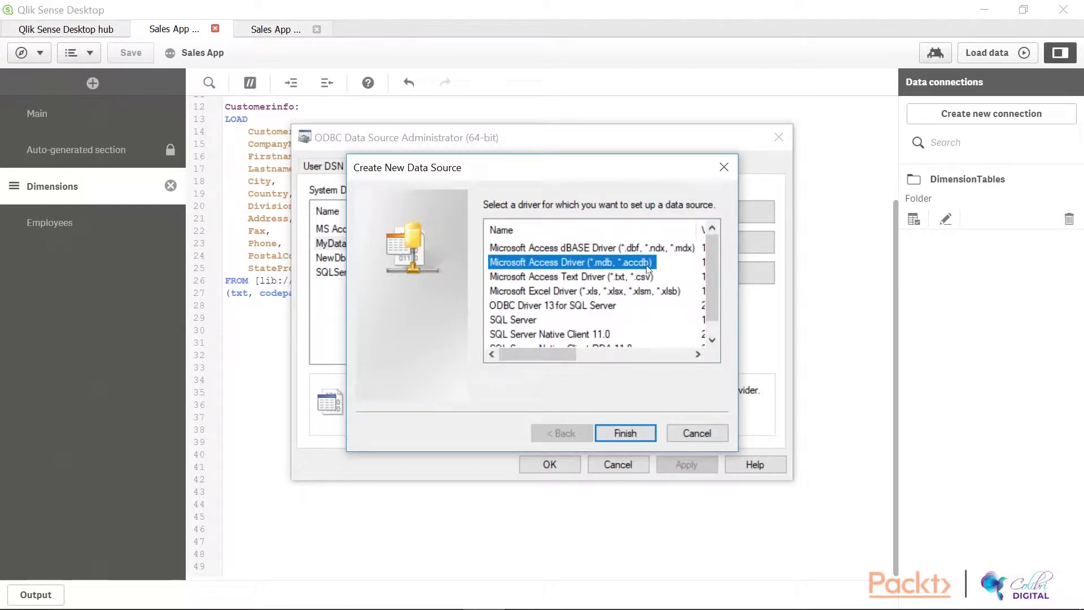
left_click(600, 432)
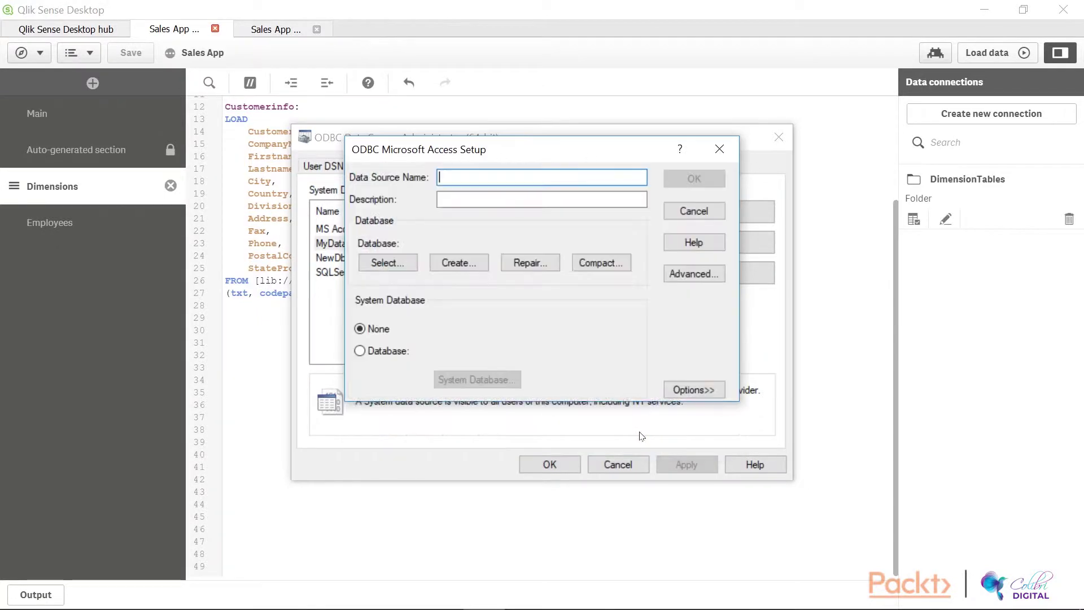
Point the unnamed Access data source to D:\Data\NewDataBase.accdb, and cancel the setup and the ODBC administrator.
left_click(375, 257)
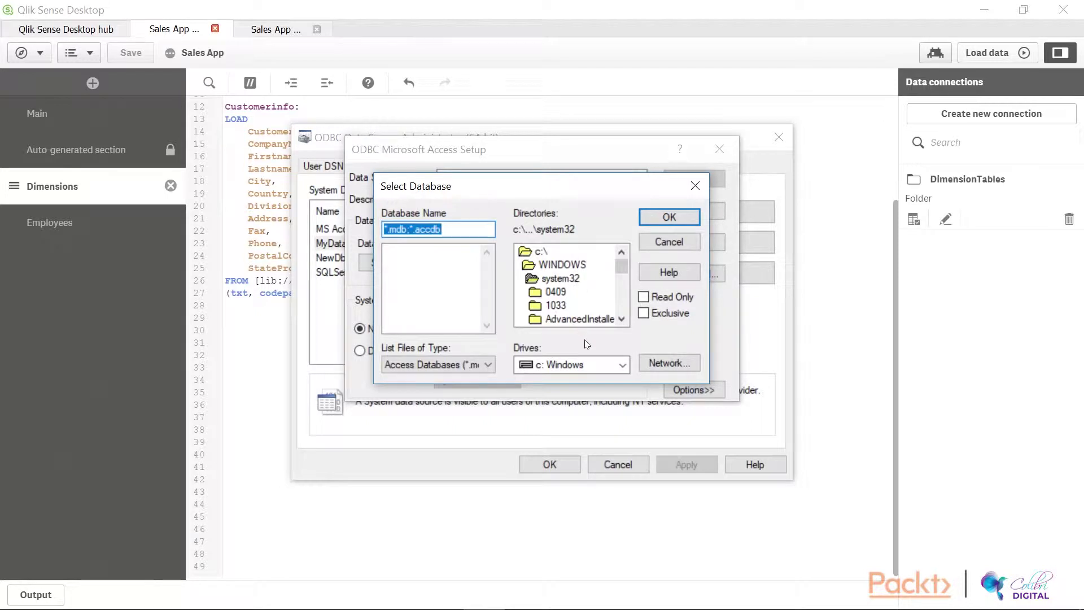
left_click(592, 363)
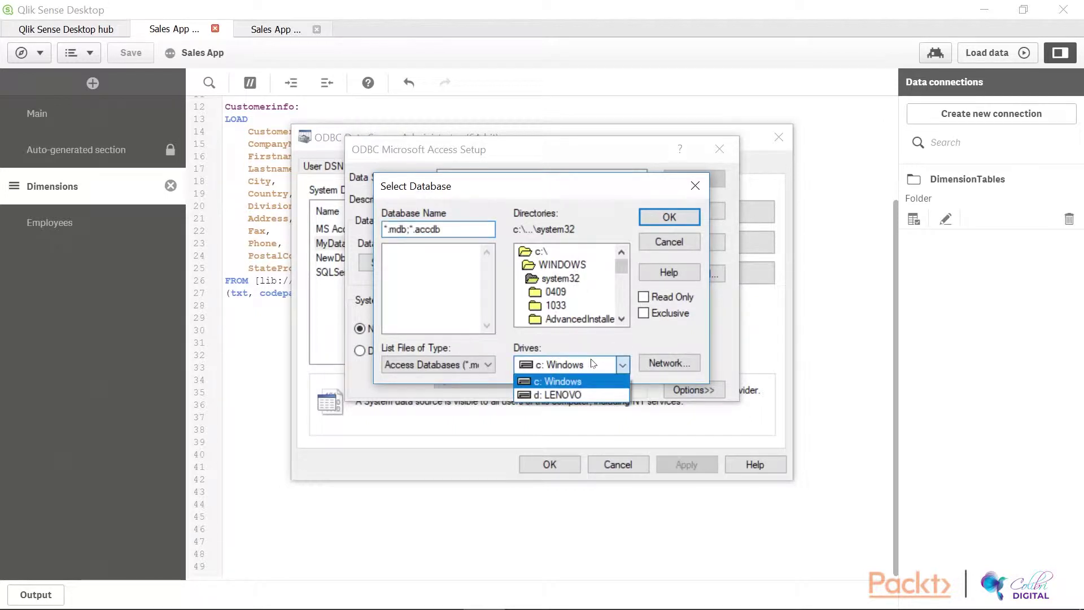
left_click(593, 400)
double_click(548, 292)
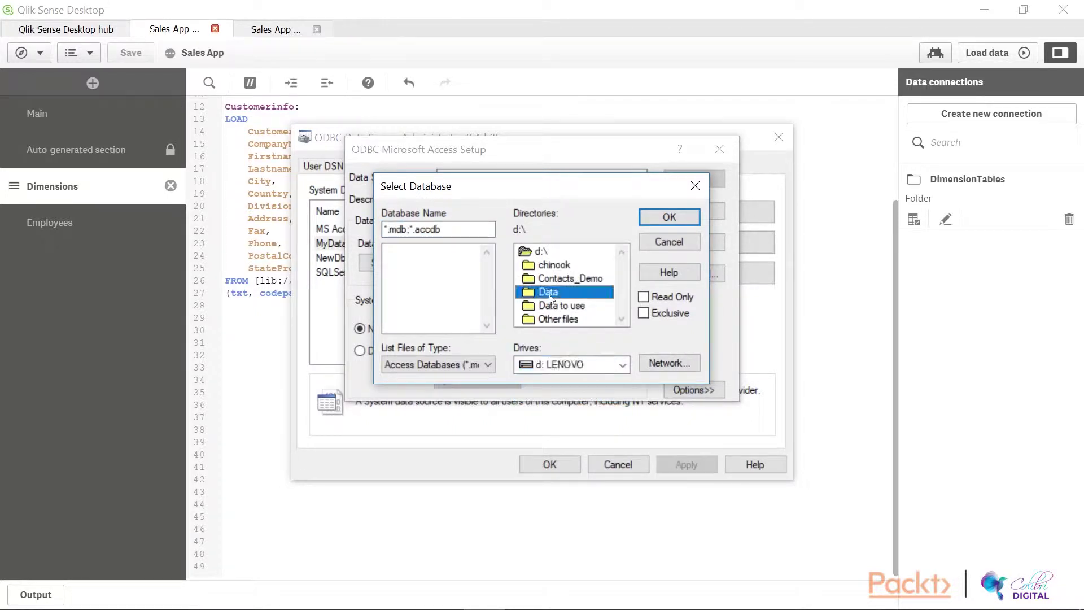
left_click(450, 250)
left_click(693, 217)
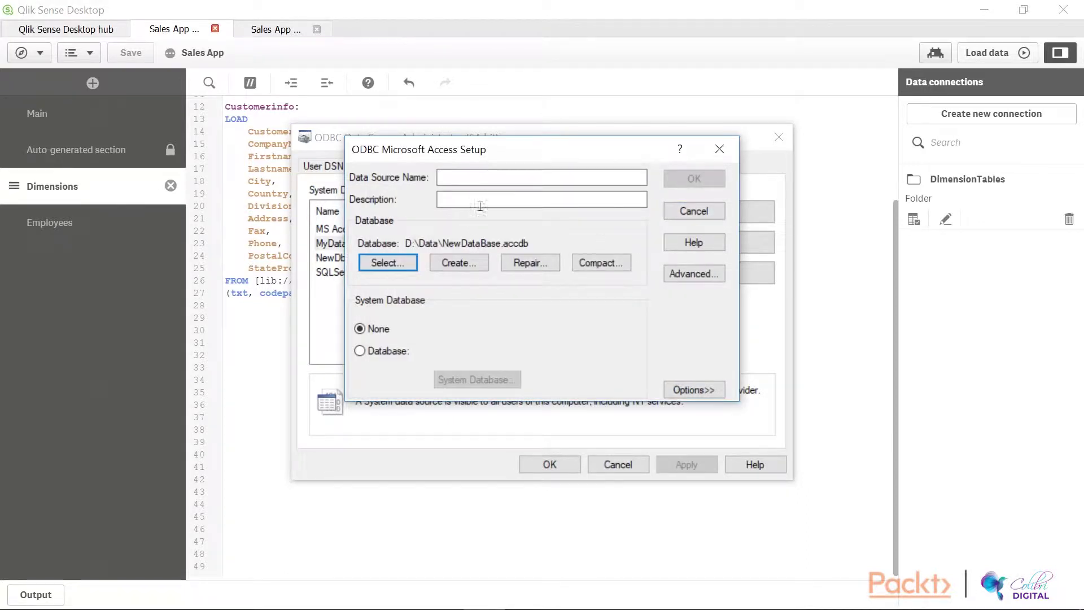
left_click(492, 185)
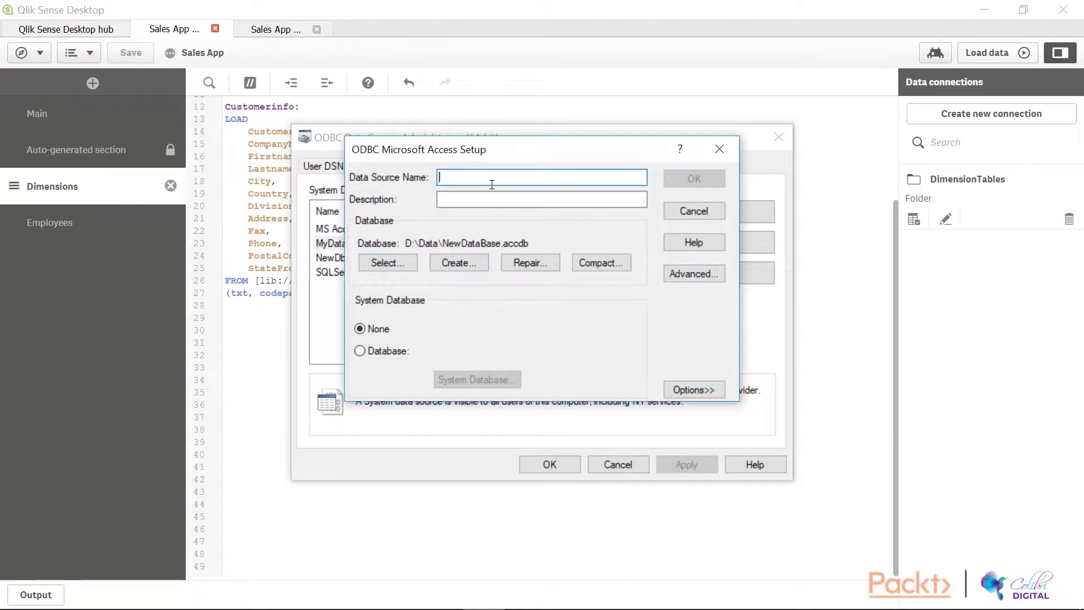
left_click(691, 211)
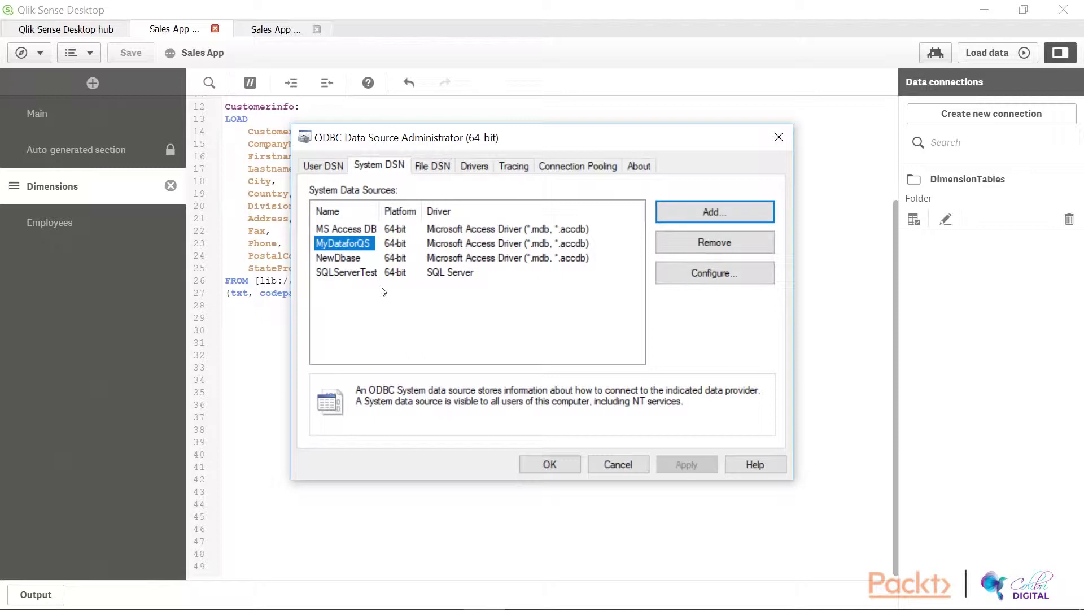
left_click(618, 464)
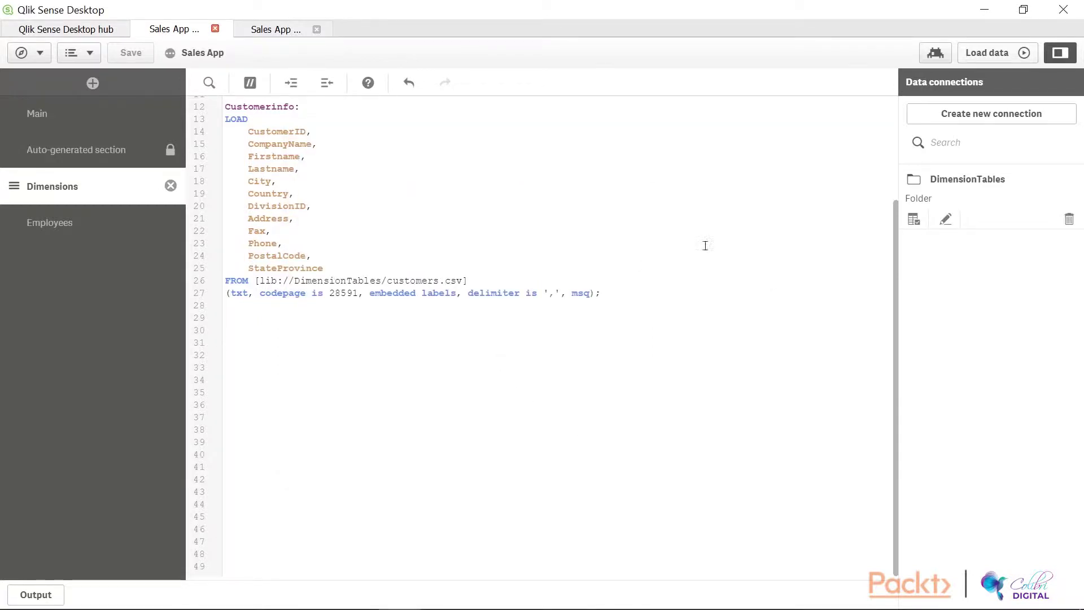
Create an ODBC data connection from the 64-bit system DSN MyDataforQS, leaving the credentials empty and keeping the default name.
left_click(961, 115)
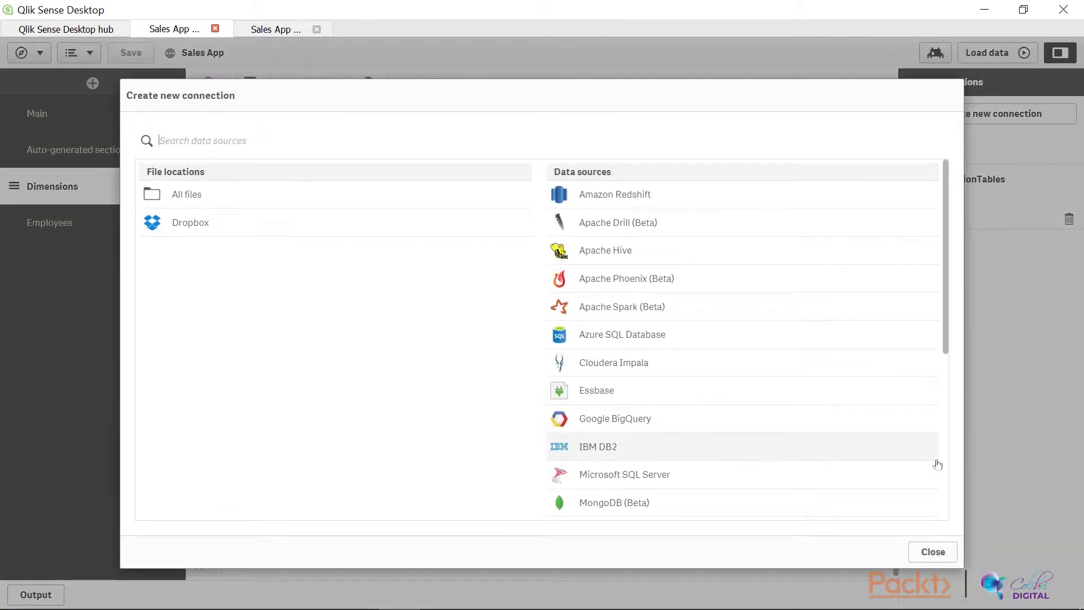
scroll(946, 477, "down", 5)
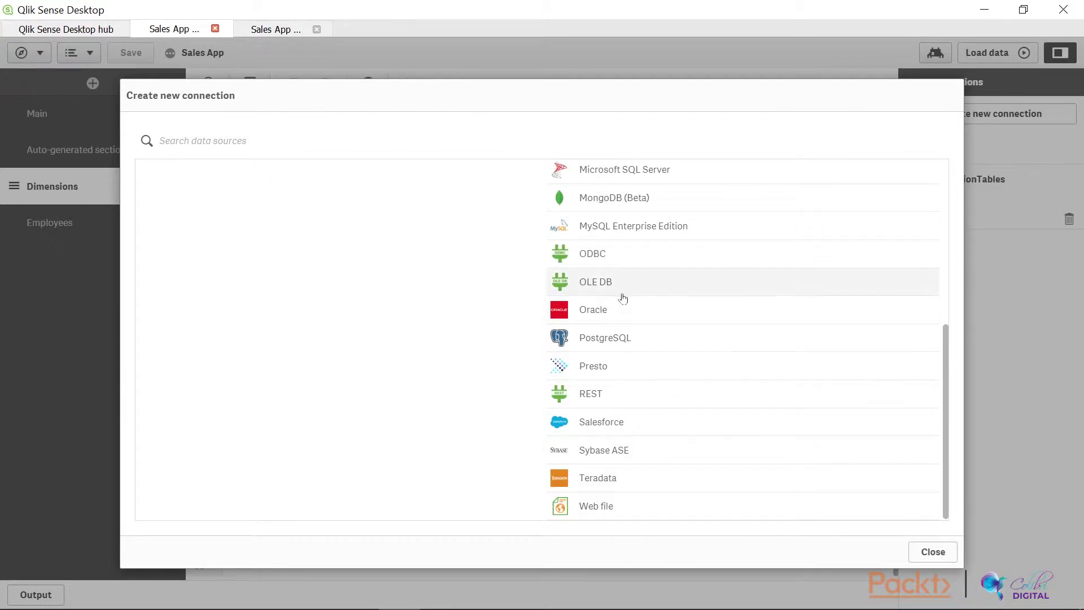
left_click(621, 263)
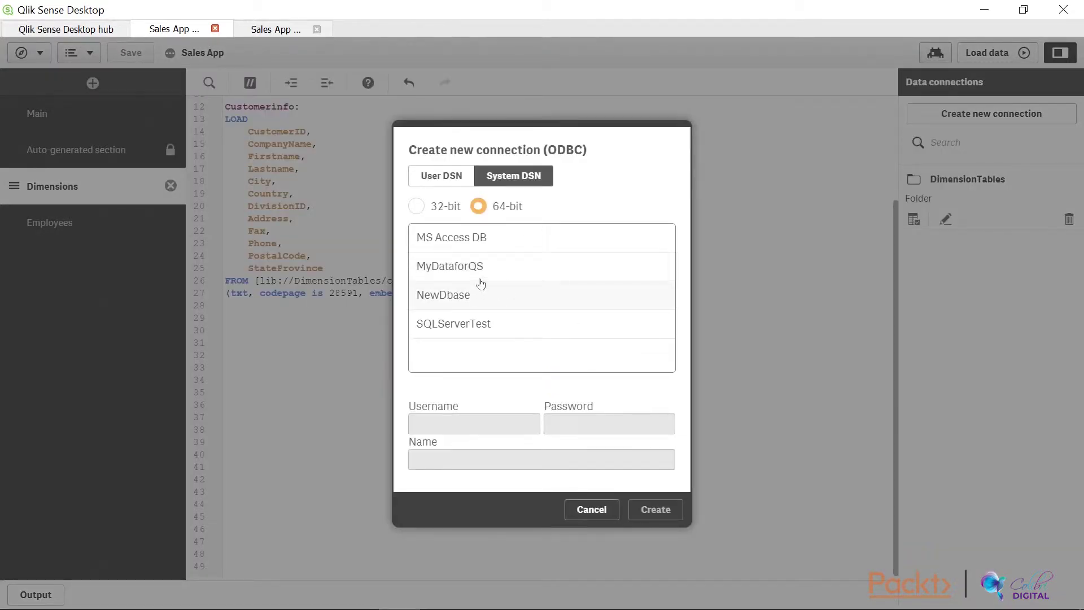
left_click(482, 277)
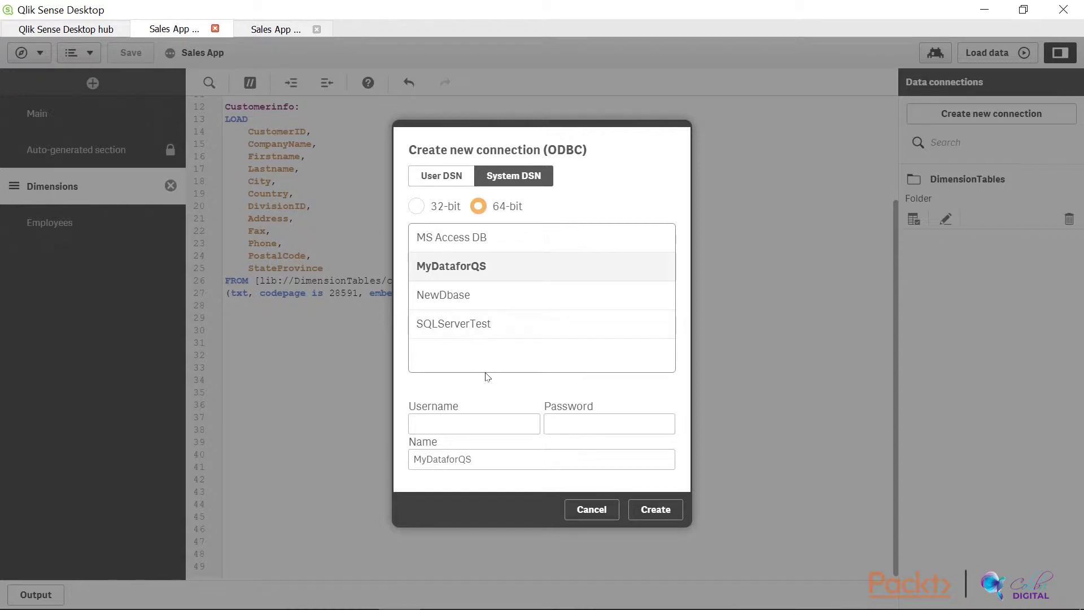
left_click(497, 433)
left_click(594, 424)
left_click(424, 464)
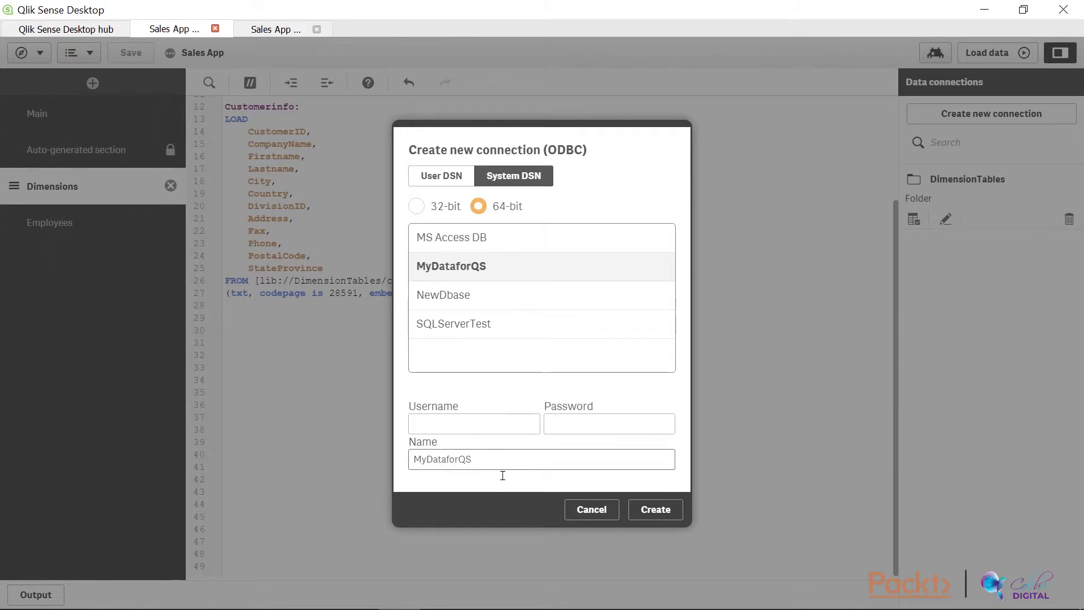
left_click(660, 510)
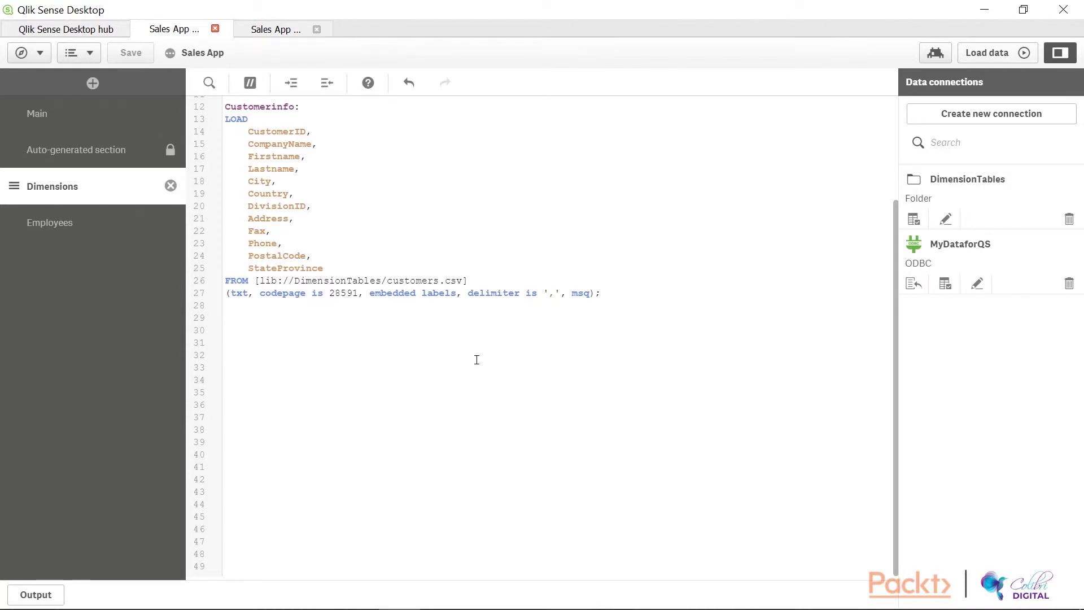
Add the comment "//Loading data from database" on line 32, below the customers load in the Dimensions section.
type("//")
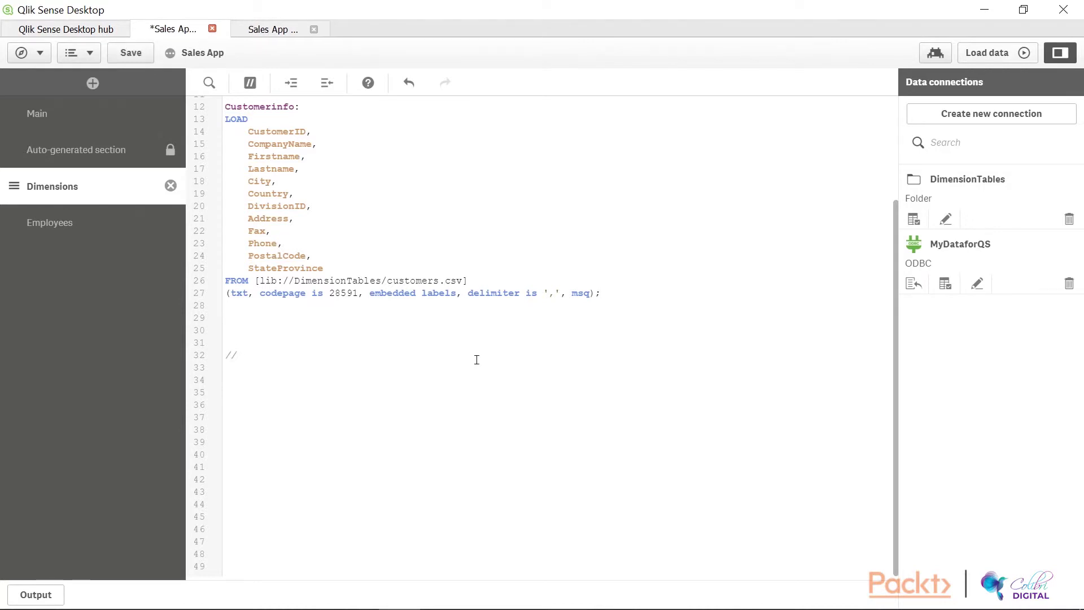
type("Loading data from da")
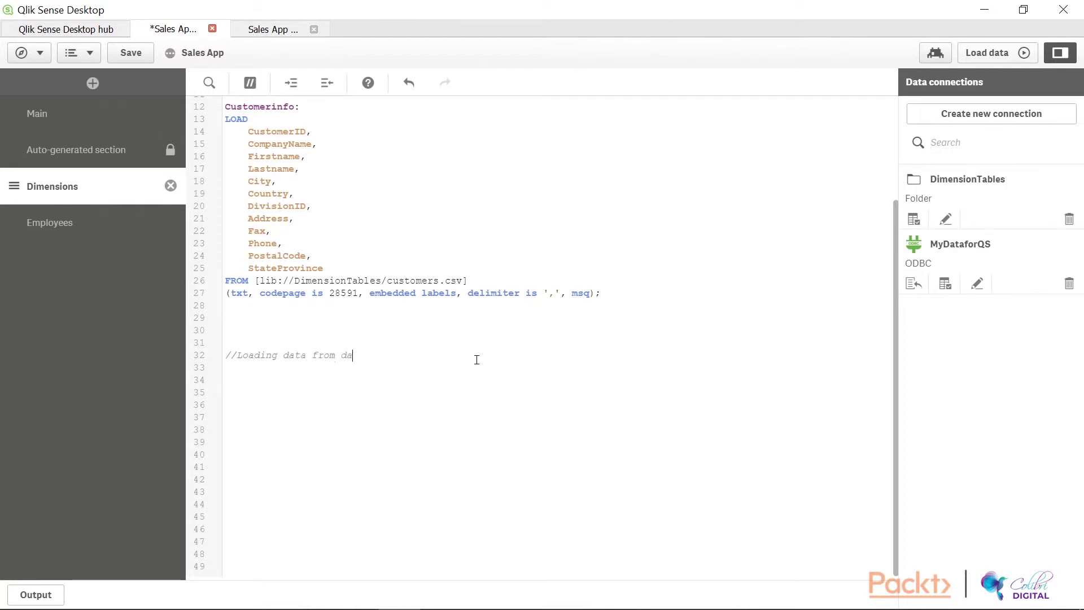
type("tabase")
scroll(477, 359, "down", 5)
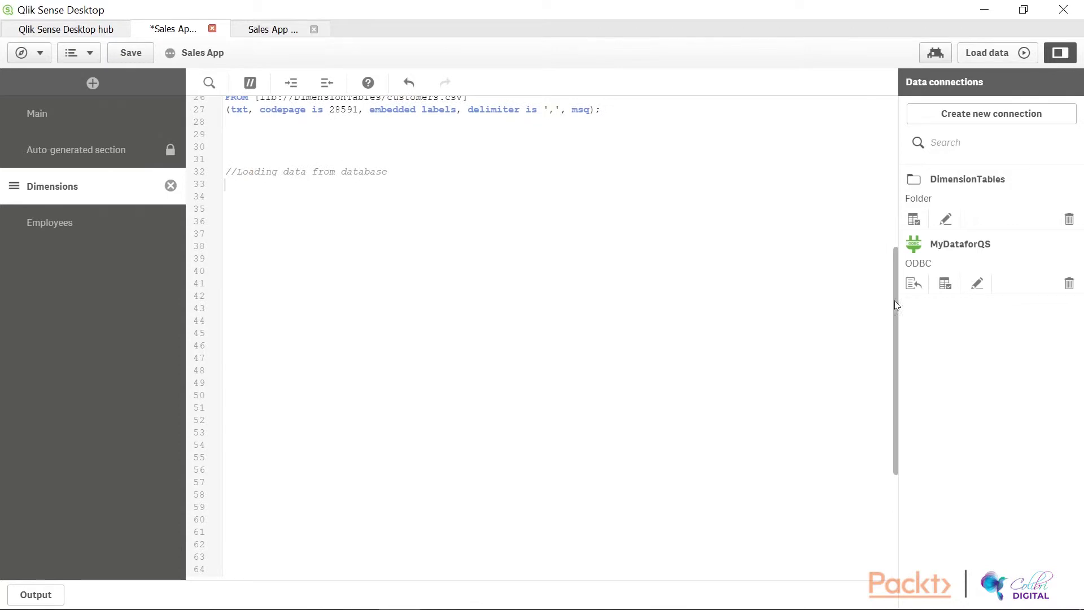
Insert the load script for all fields of the Invoice info table from the MyDataforQS connection, including the LOAD statement.
left_click(945, 284)
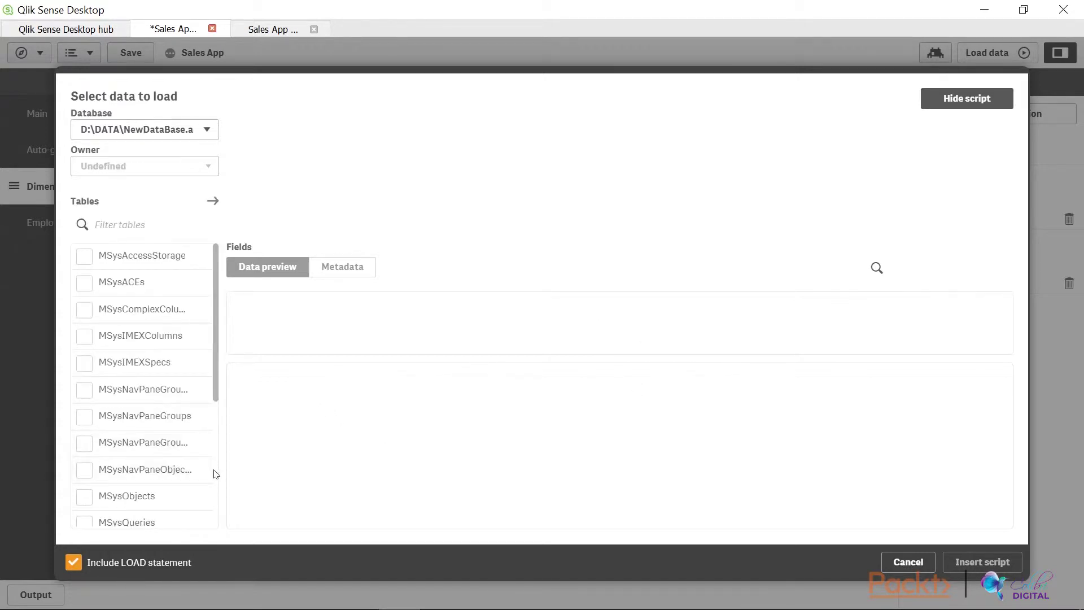
scroll(216, 473, "down", 5)
left_click(84, 432)
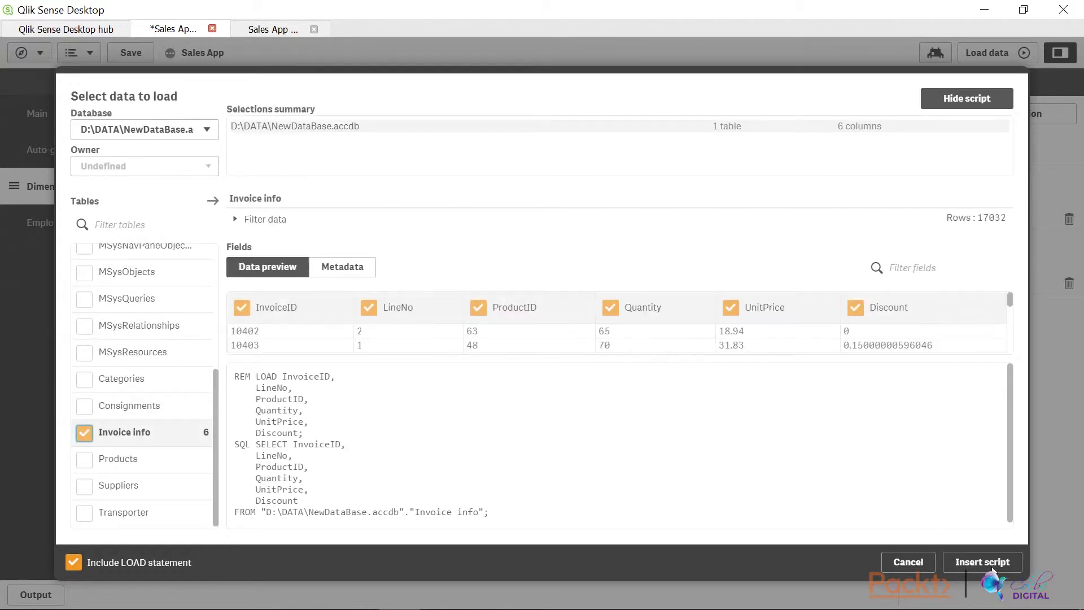
left_click(997, 571)
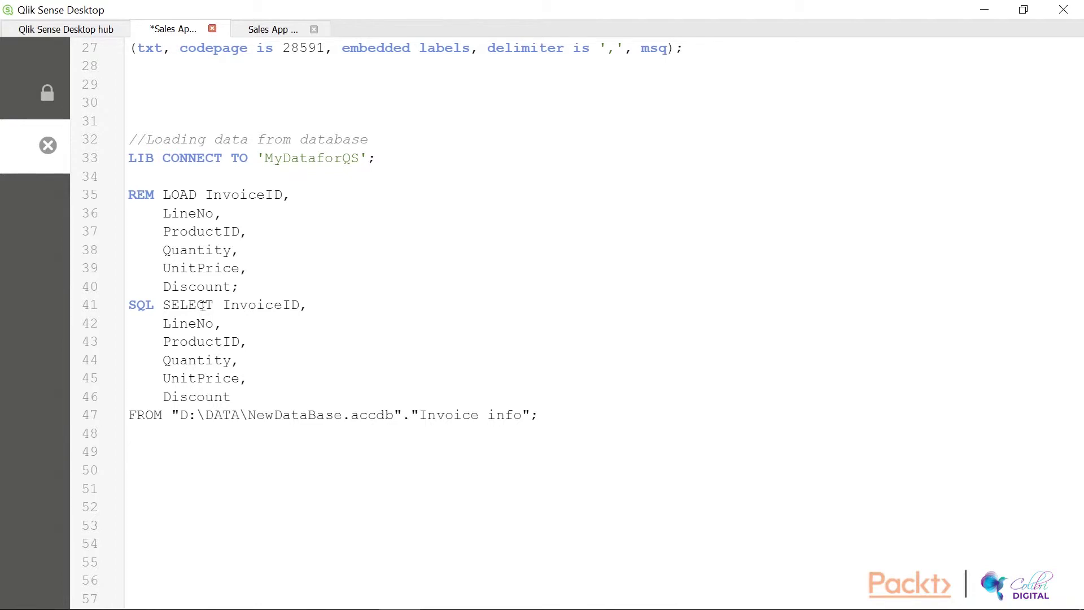
double_click(142, 314)
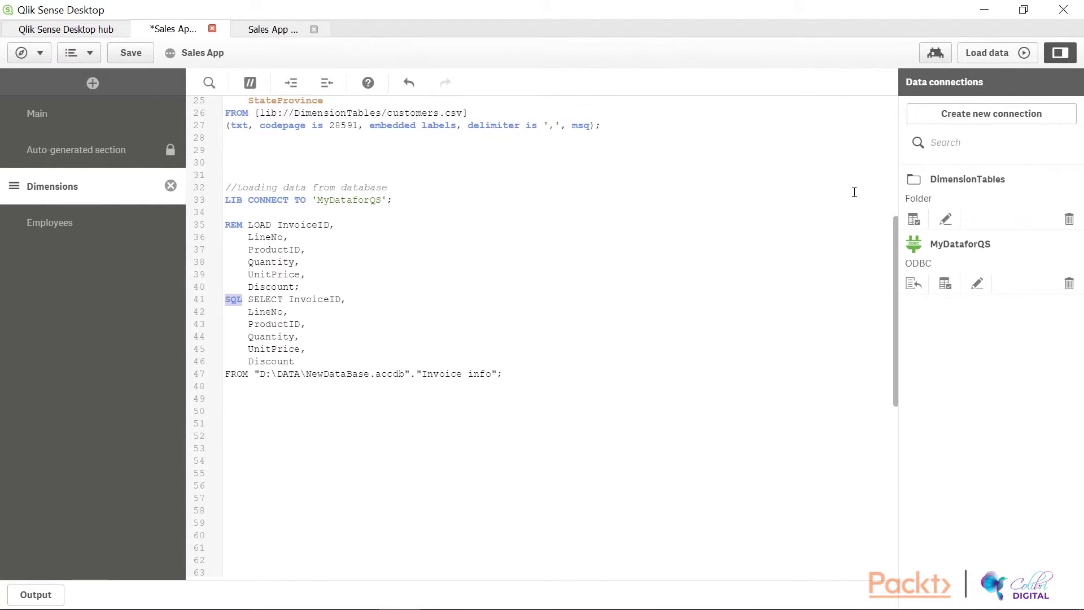
Run the data load for the app and dismiss the load progress report.
left_click(983, 51)
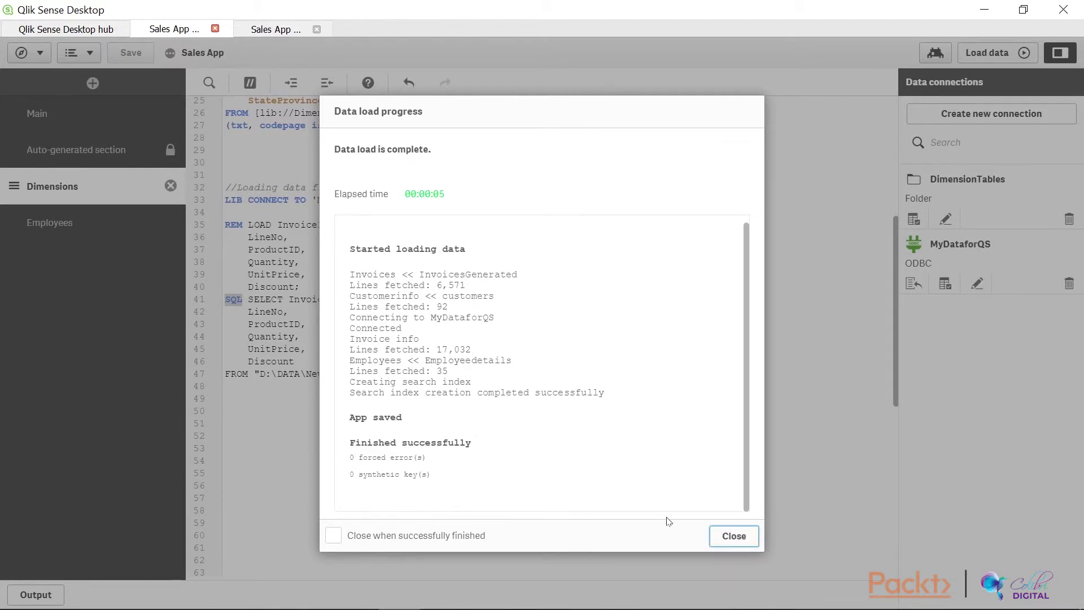
left_click(744, 542)
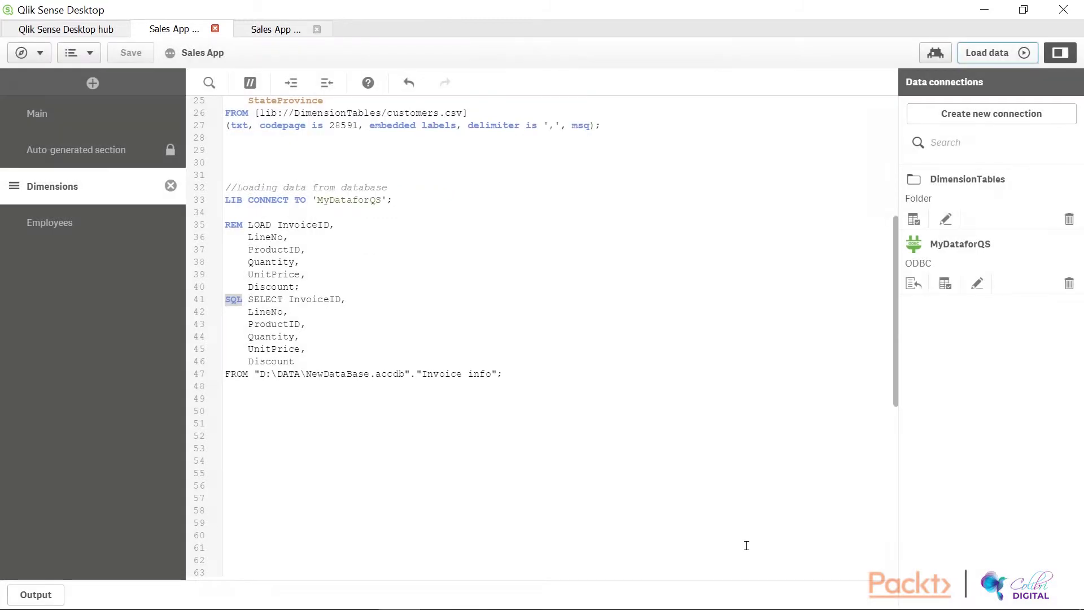
Insert the load script for all fields of the Products table from the MyDataforQS connection below the Invoice info script, including the LOAD statement.
left_click(262, 411)
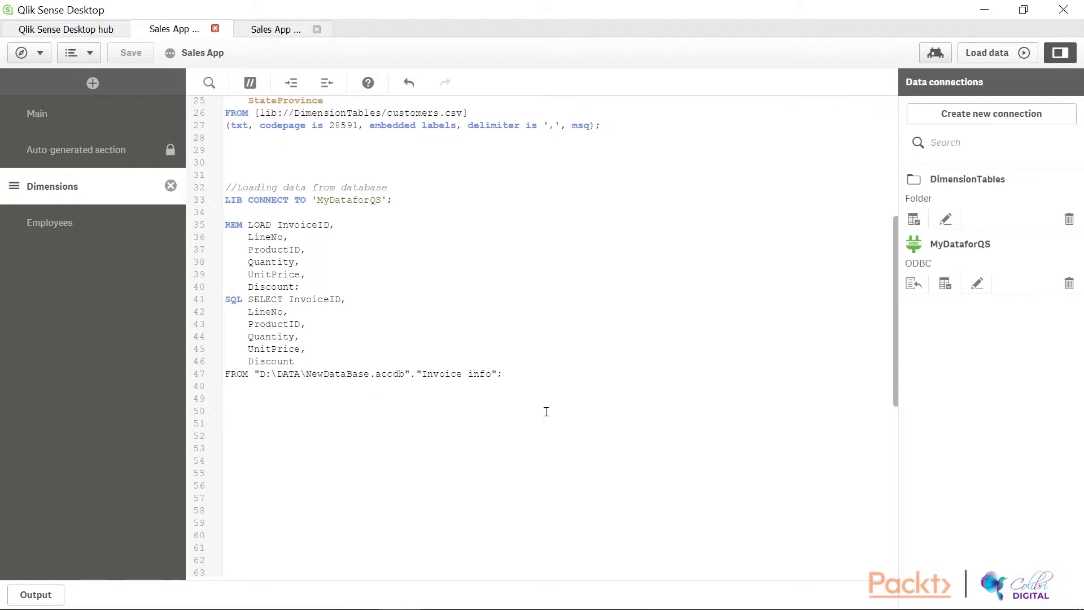
left_click(950, 290)
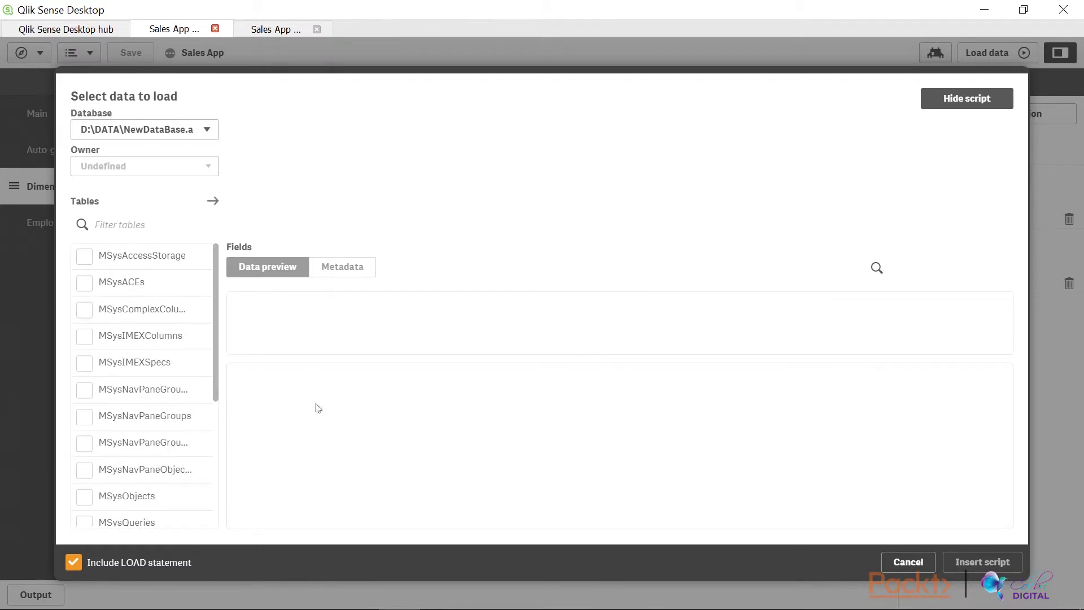
scroll(220, 471, "down", 5)
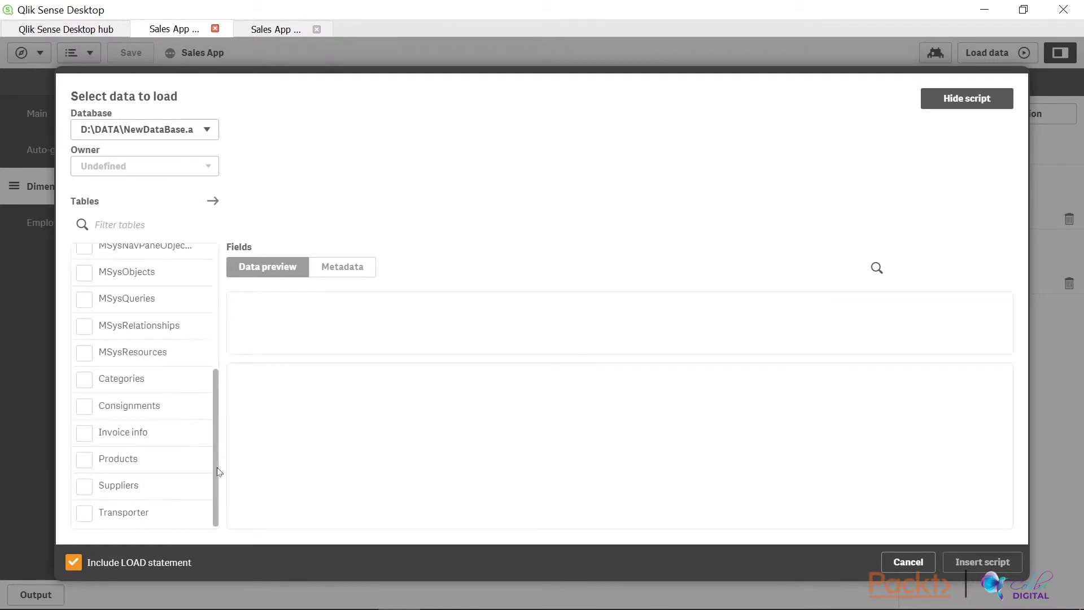
left_click(84, 458)
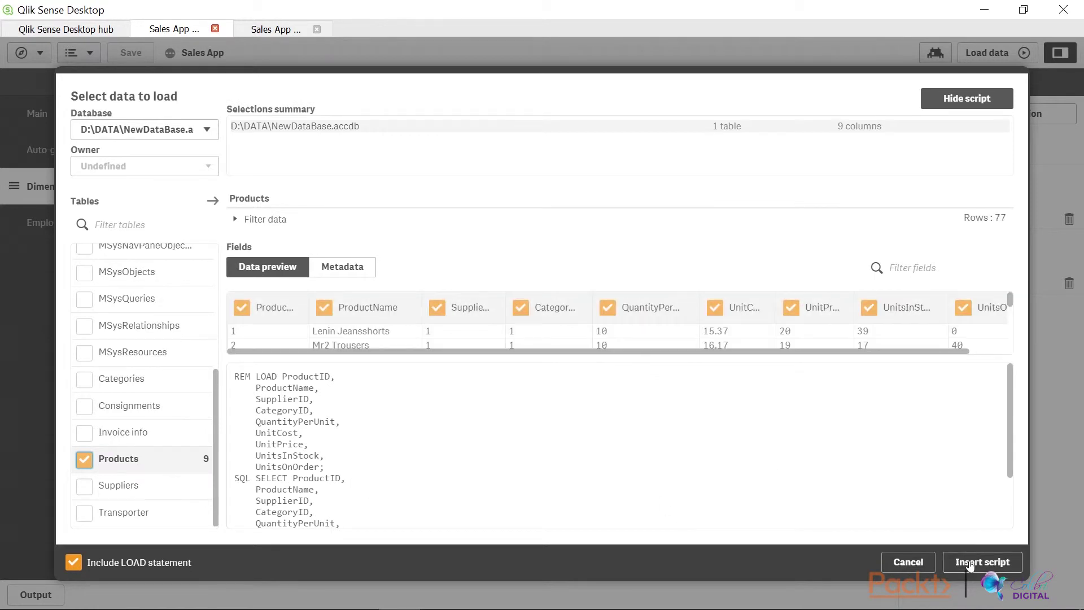
left_click(969, 563)
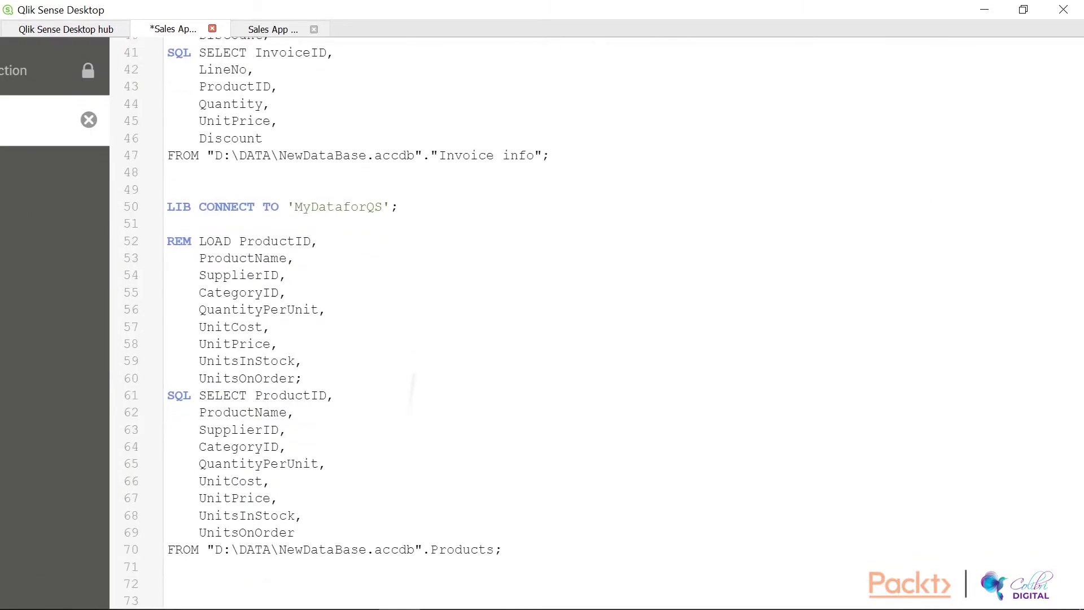
Reload the app's data with the Products table included and dismiss the load progress report.
scroll(328, 322, "down", 3)
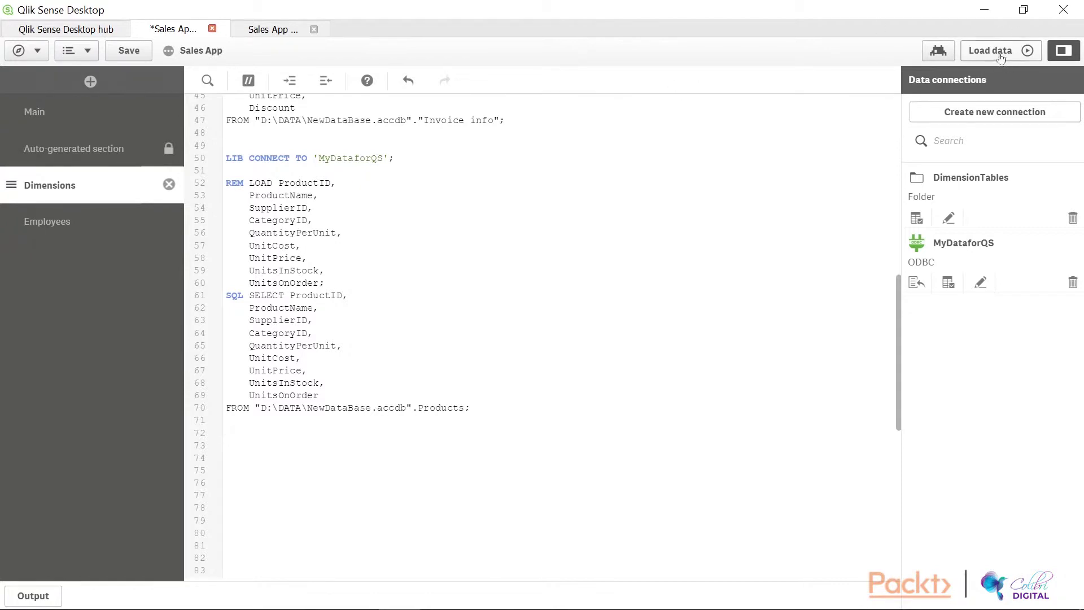
left_click(998, 55)
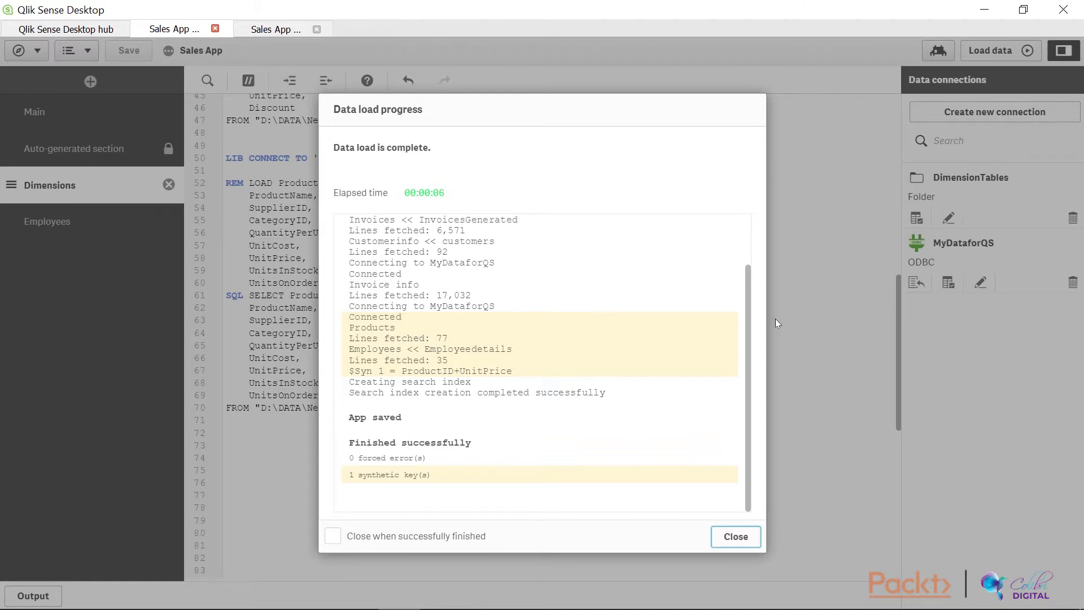
left_click(736, 537)
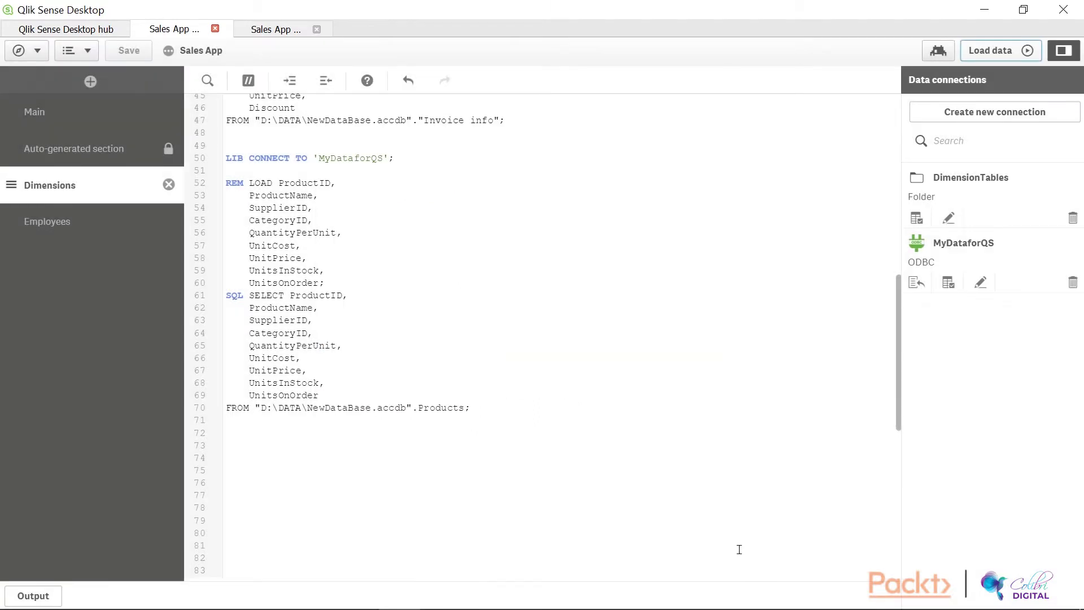
Examine in the data model viewer how Products and Invoice info are linked, and highlight the InvoiceID field of Invoice info.
left_click(42, 56)
left_click(41, 56)
left_click(41, 56)
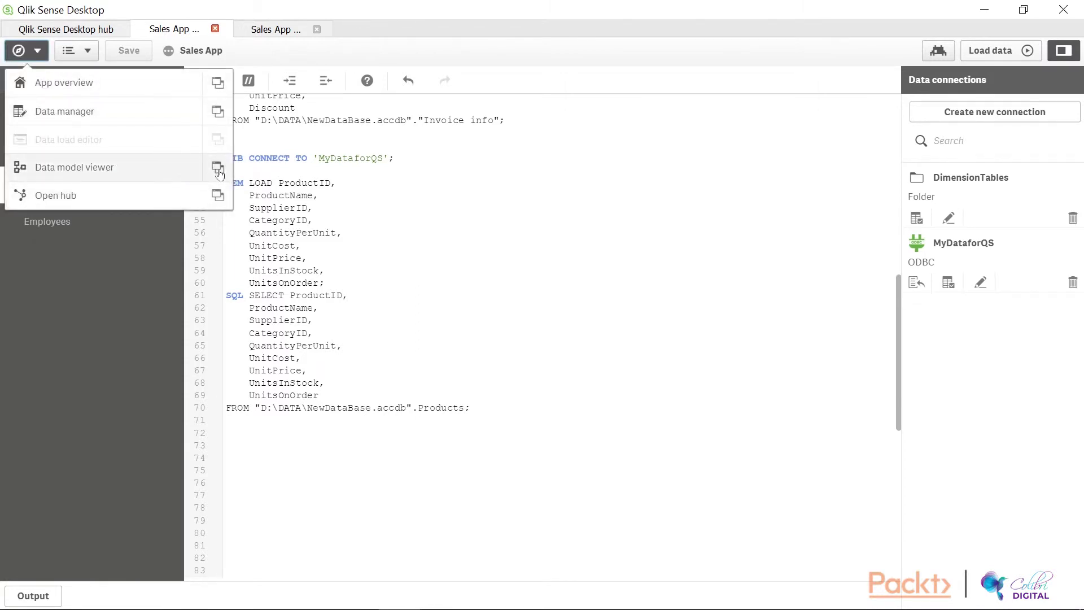
left_click(260, 34)
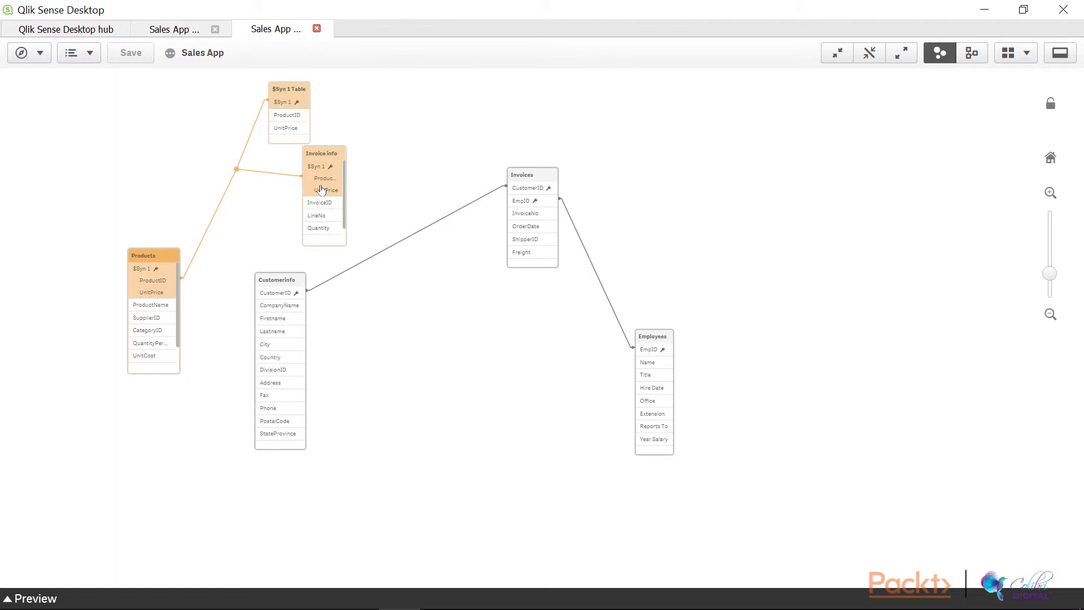
left_click(156, 198)
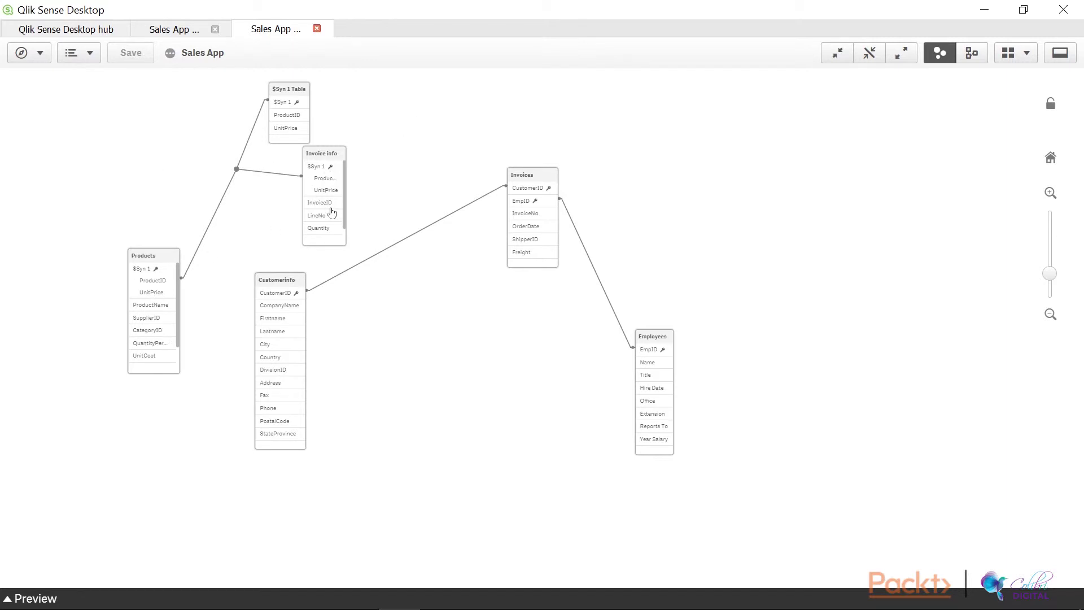
left_click(331, 208)
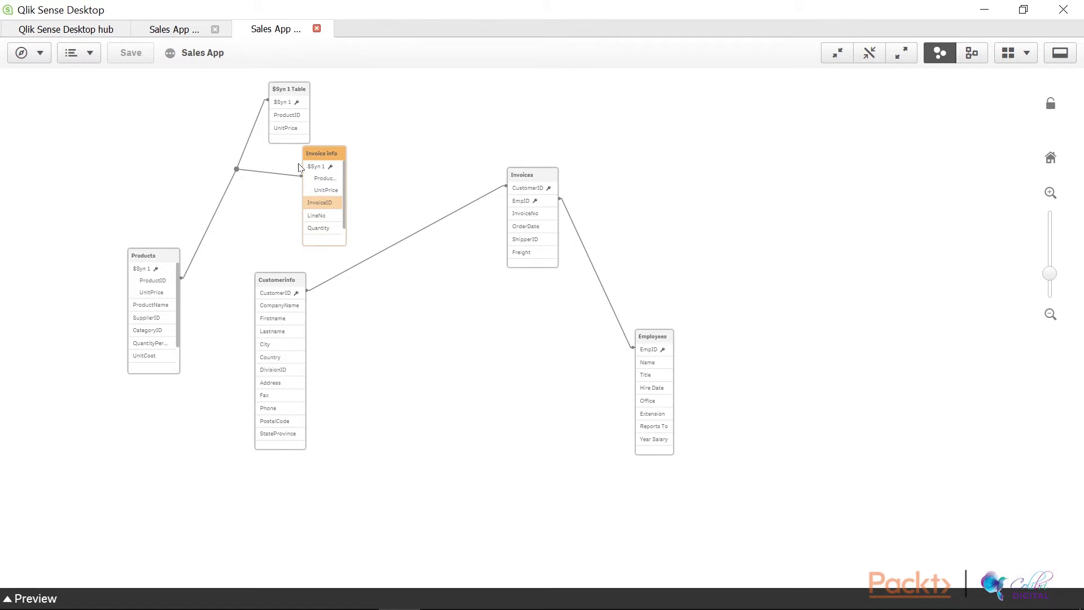
Comment out the UnitPrice field with // in both the LOAD and SQL SELECT statements of the Products table in the load script.
left_click(174, 30)
left_click(467, 231)
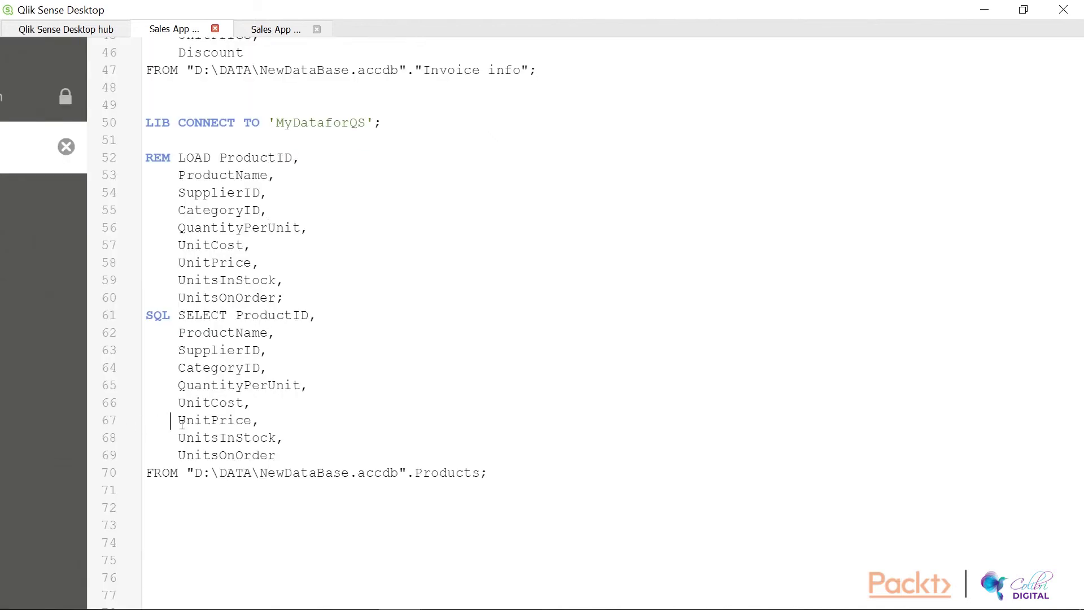
left_click(182, 424)
key("ctrl+k")
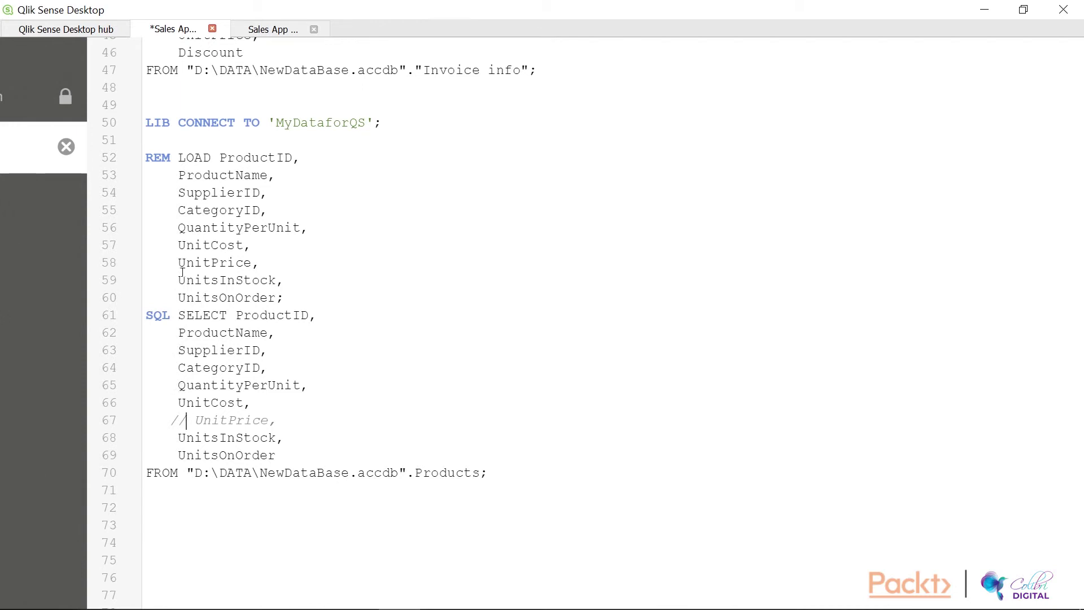
left_click(181, 270)
type("//")
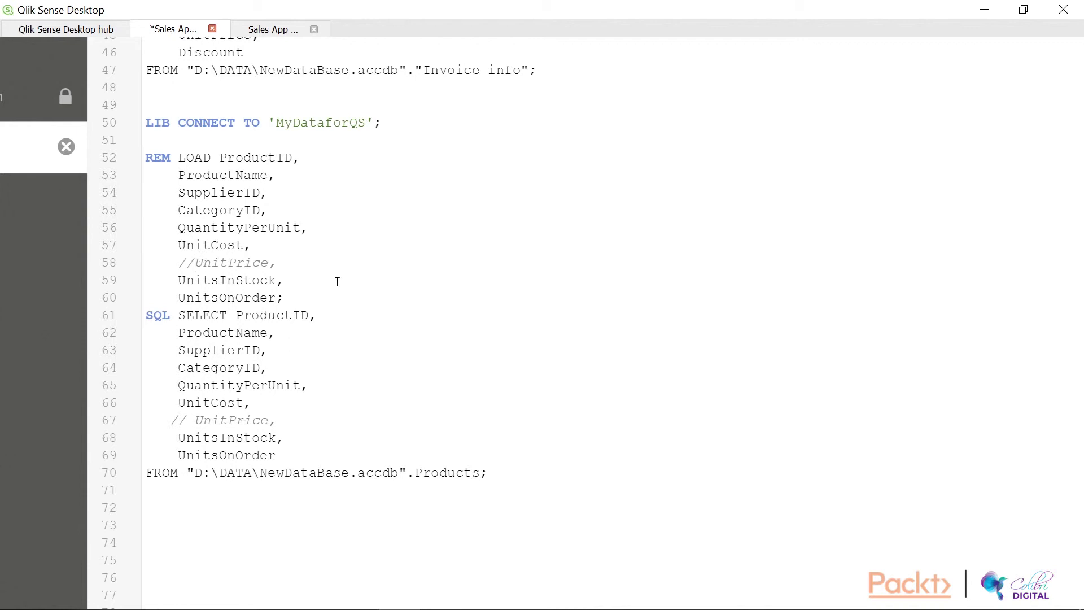
In the Invoice info script, alias the field as "InvoiceID as InvoiceNo" in the SQL SELECT and rename it InvoiceNo in the LOAD statement.
scroll(339, 322, "up", 6)
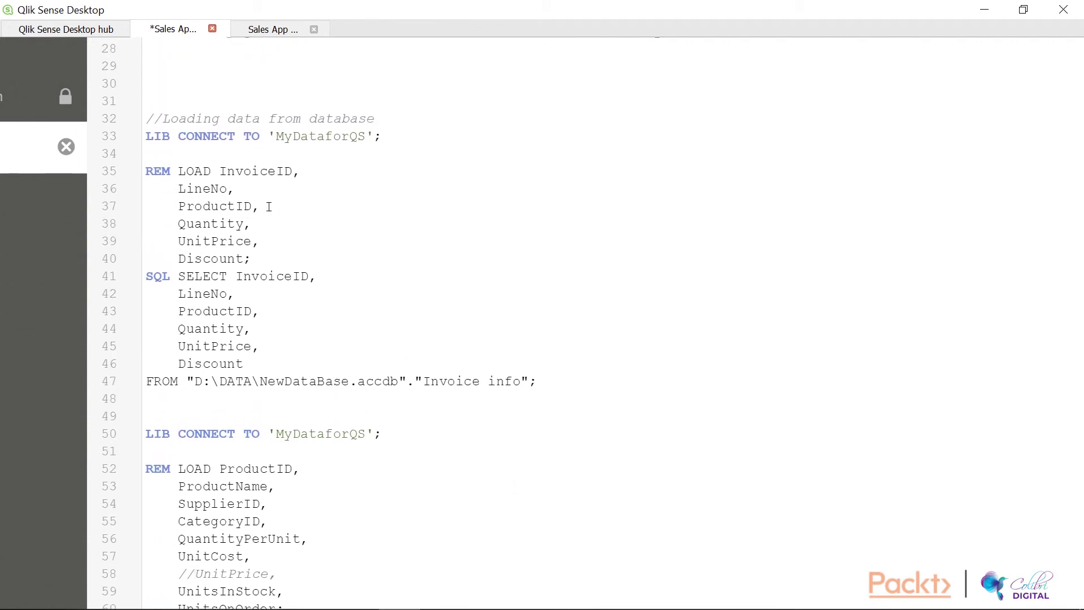
left_click(301, 173)
key("Left")
left_click(312, 278)
type(",")
type(" as Inv")
type("oice")
type("No")
left_click(293, 174)
key("BackSpace")
key("BackSpace")
type("No")
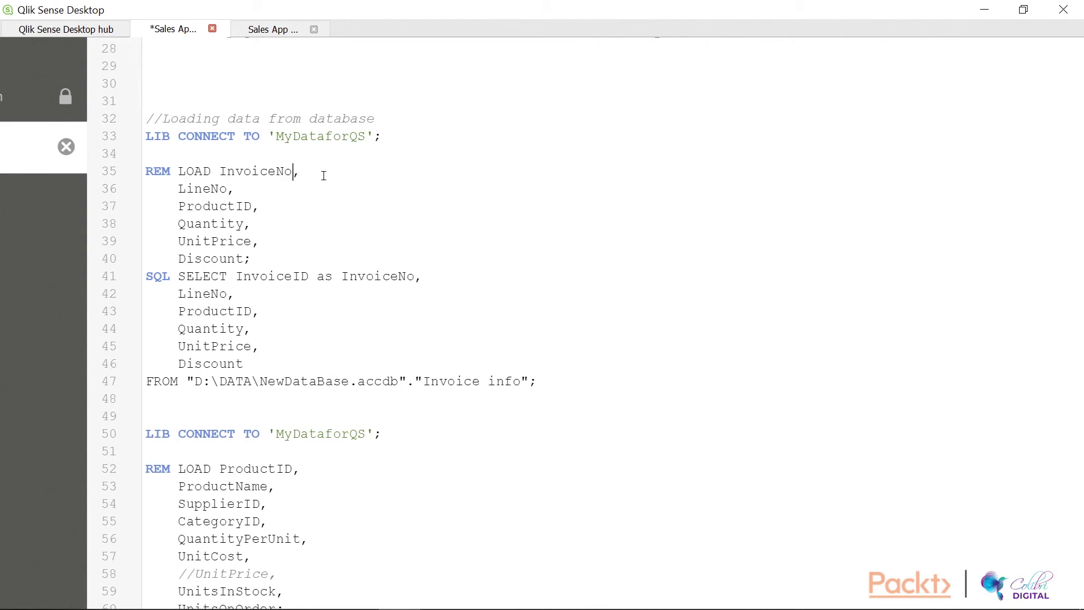
left_click(473, 266)
Reload the data with the edited field names, dismiss the progress report, and show the updated table links in the data model viewer.
scroll(474, 266, "down", 2)
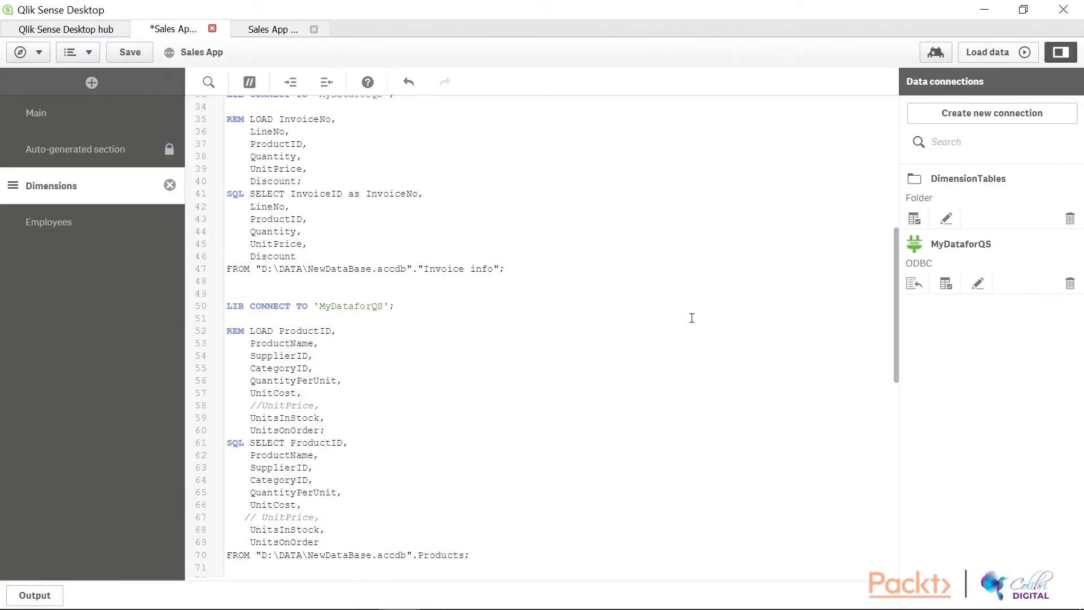
left_click(992, 54)
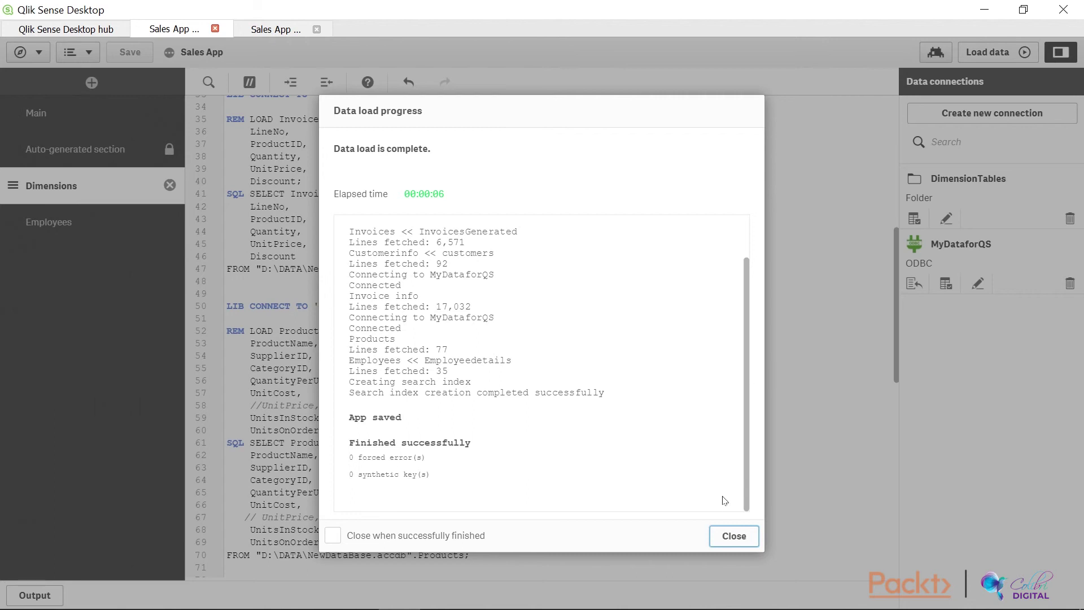
left_click(734, 535)
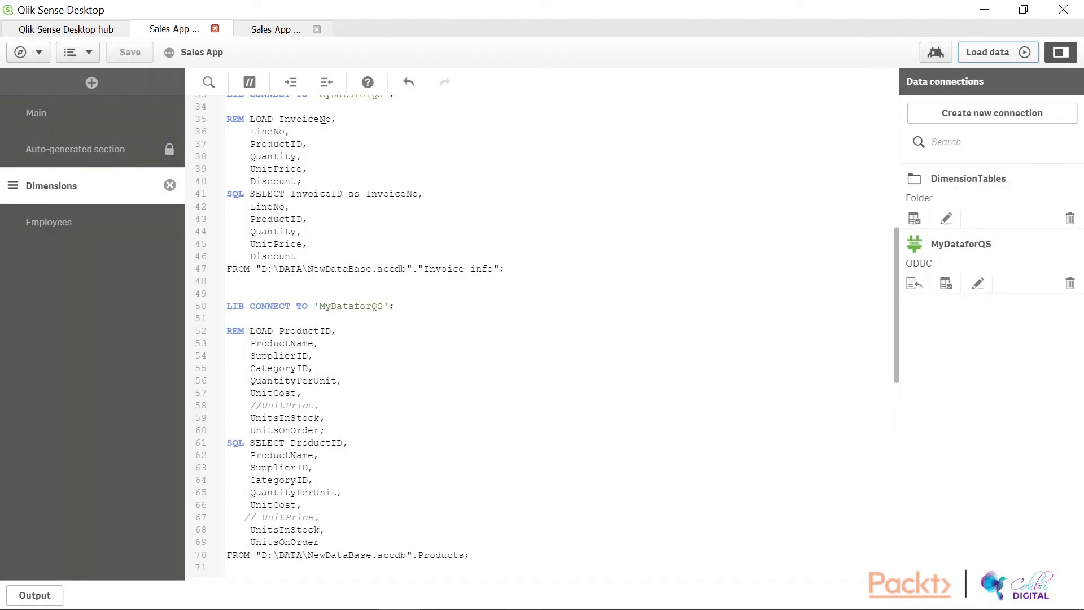
left_click(279, 34)
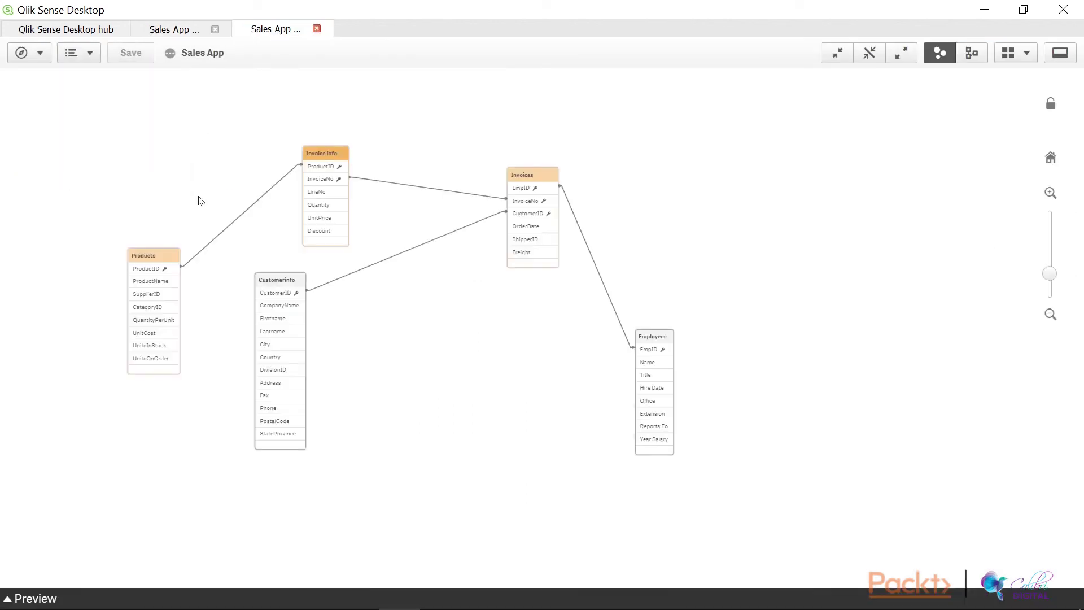